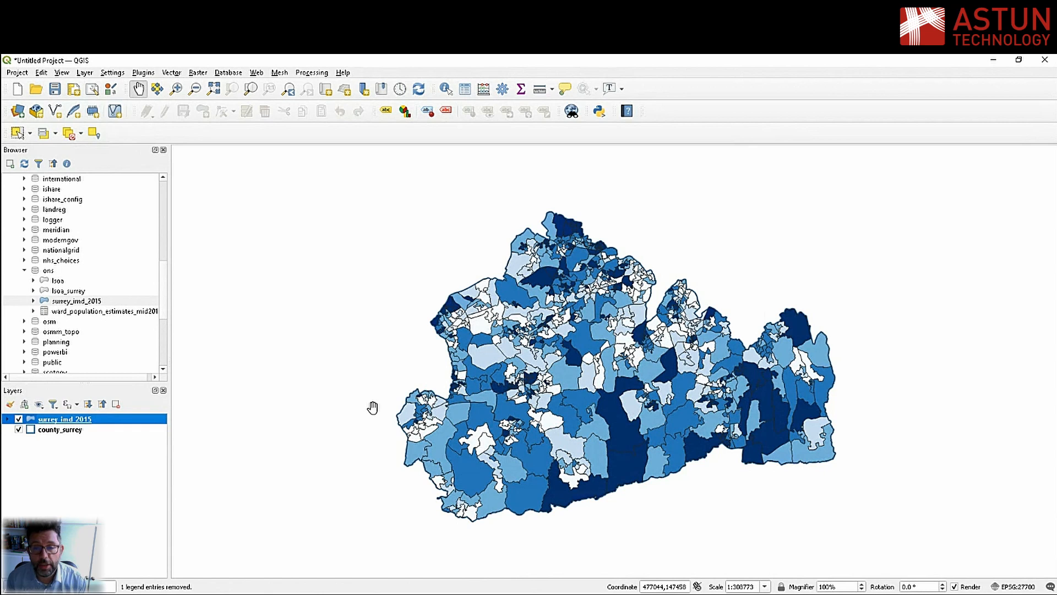
Switch to iShare Studio and examine the geometry and fill_colour expressions in the lsoa_imd data source's SQL, leaving it unmodified
{"action": "key", "text": "alt+Tab"}
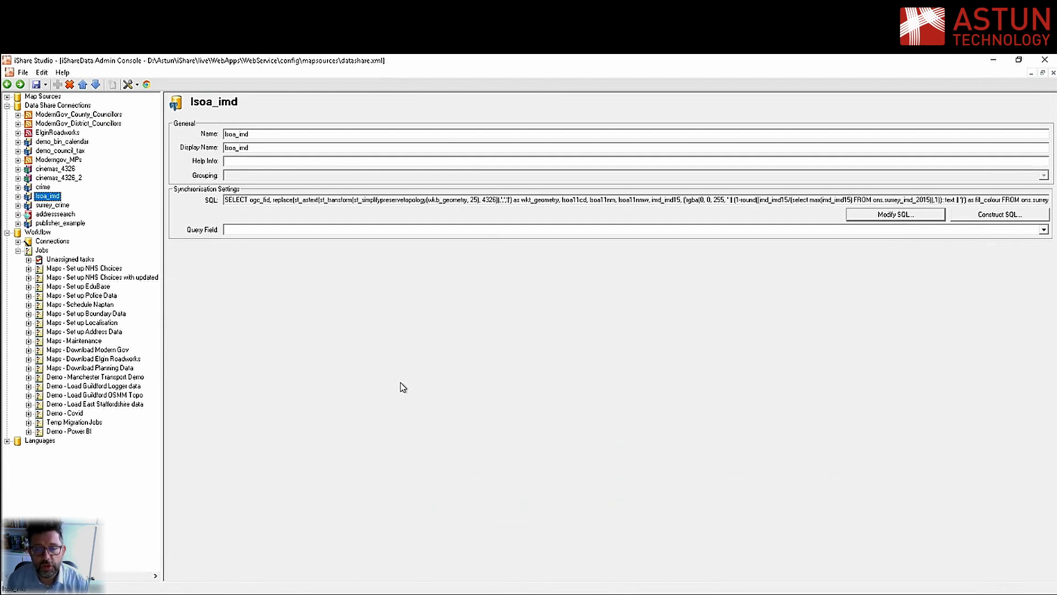
{"action": "left_click", "coordinate": [904, 217]}
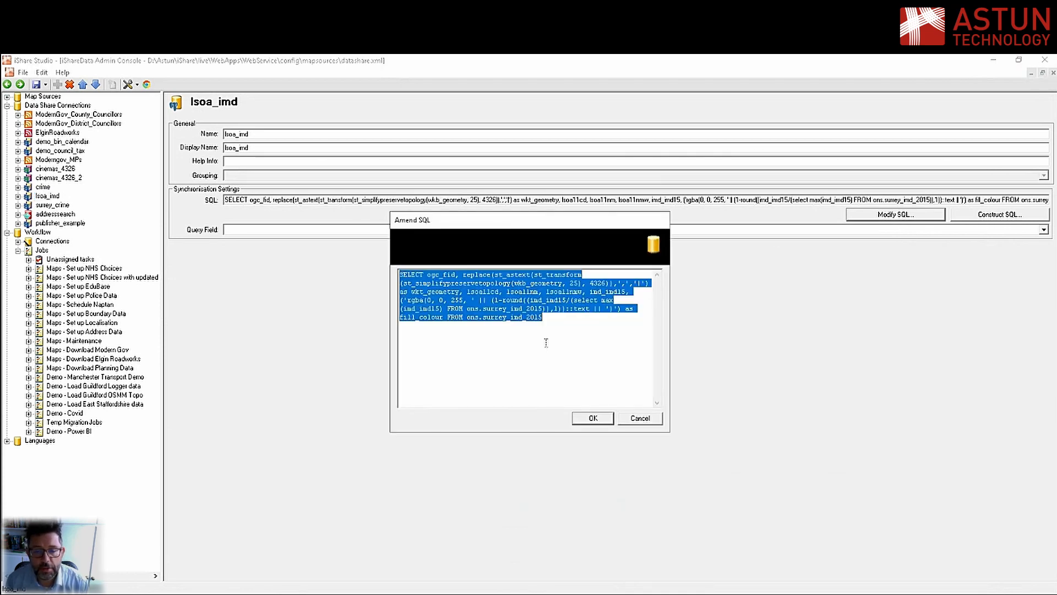
{"action": "left_click", "coordinate": [546, 323]}
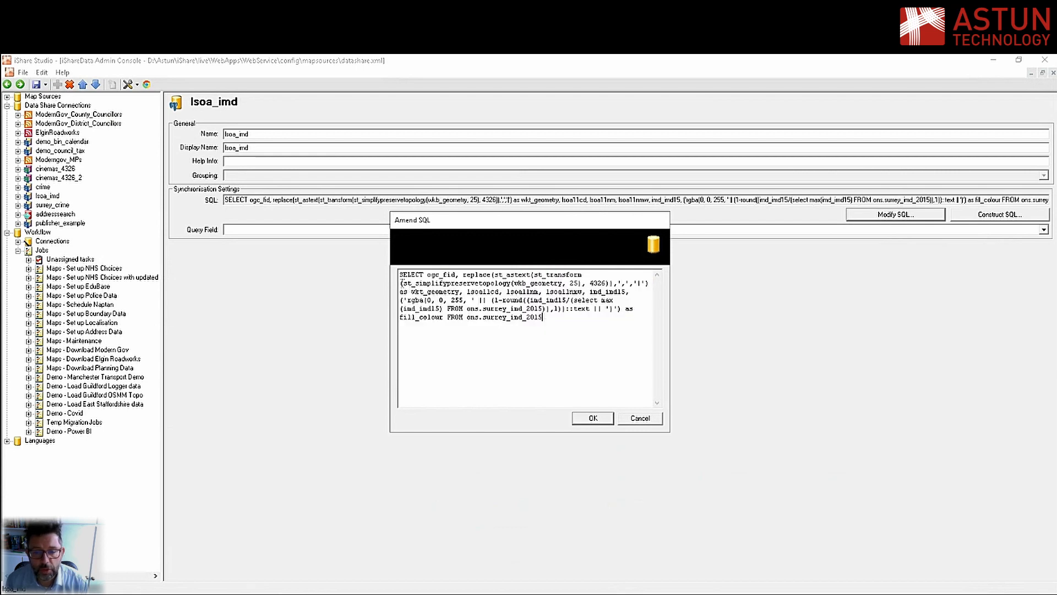
{"action": "left_click_drag", "start_coordinate": [402, 282], "coordinate": [652, 283]}
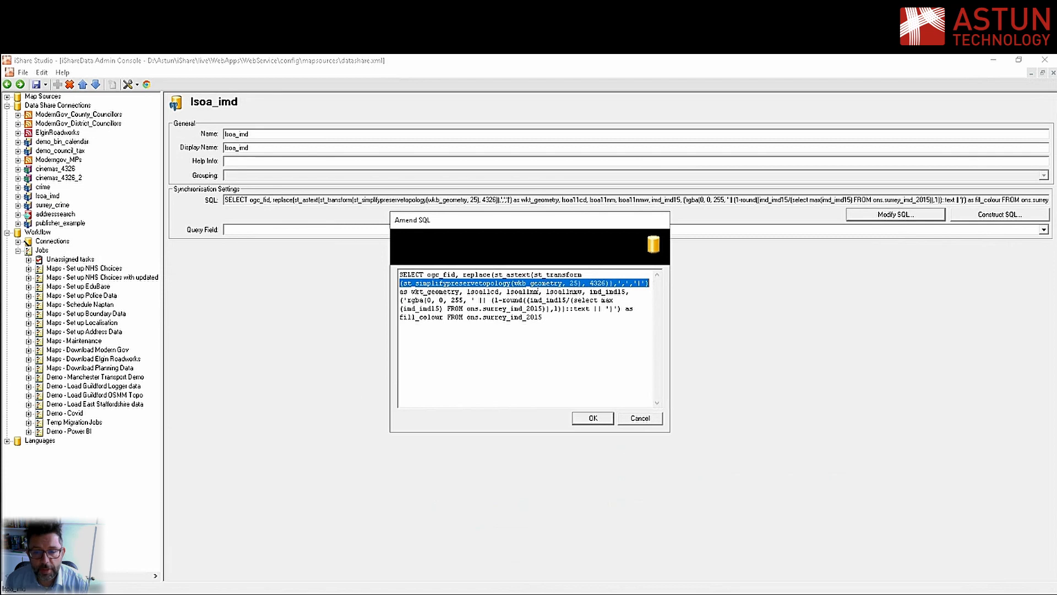
{"action": "left_click", "coordinate": [567, 300]}
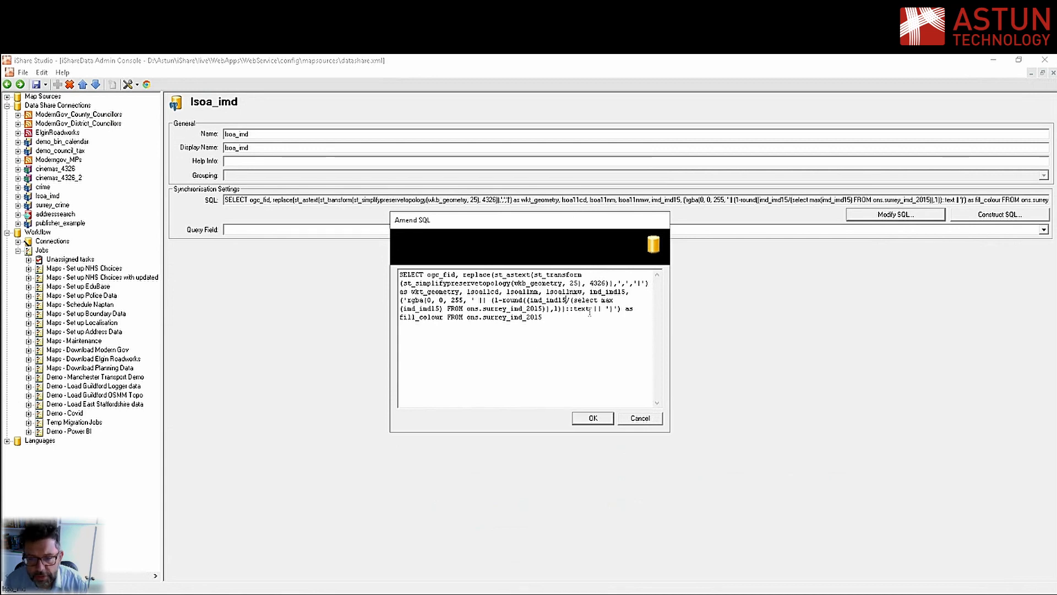
{"action": "left_click_drag", "start_coordinate": [543, 318], "coordinate": [397, 302]}
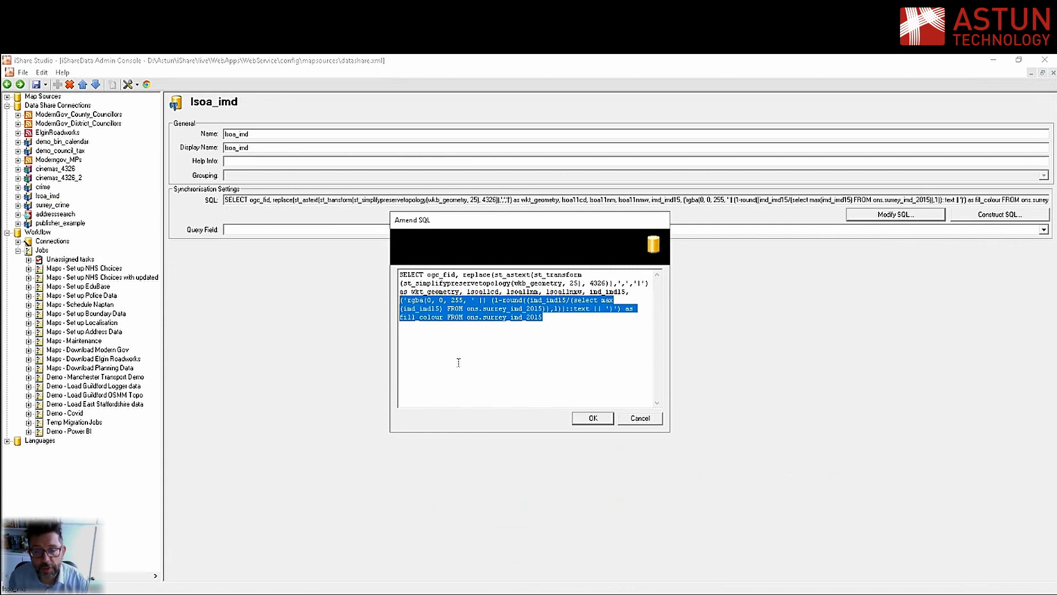
{"action": "key", "text": "Escape"}
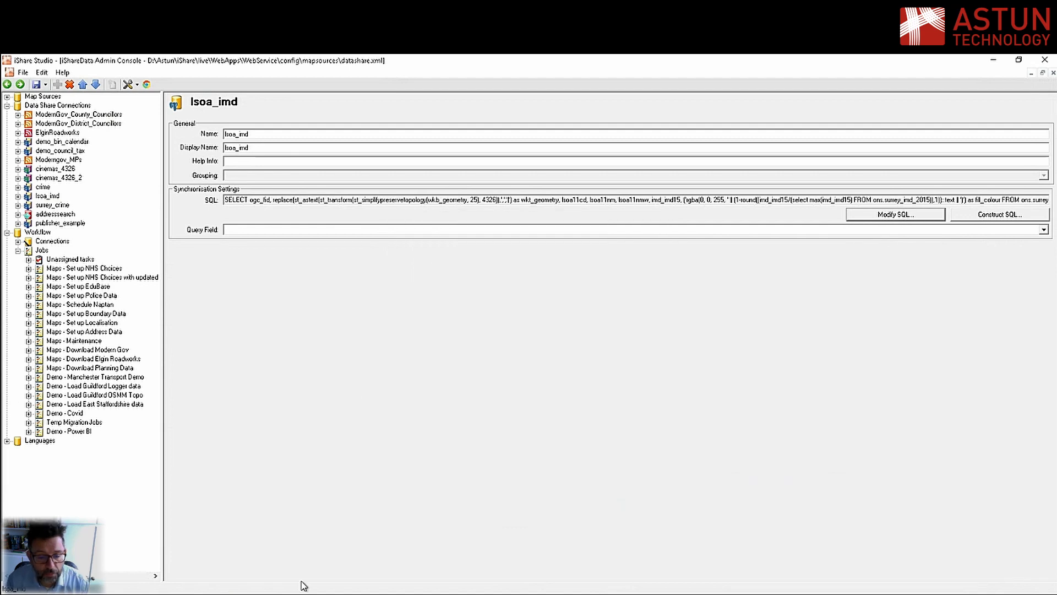
Switch to pgAdmin and examine the imd_imd15 and fill_colour columns at the far end of the query results
{"action": "left_click", "coordinate": [302, 594]}
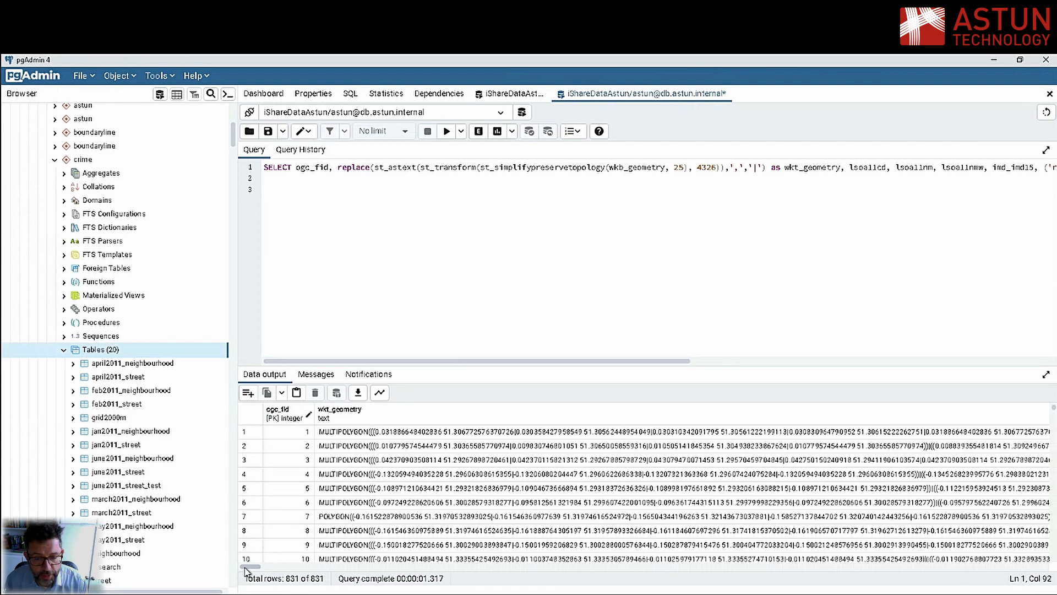
{"action": "left_click_drag", "start_coordinate": [245, 570], "coordinate": [1046, 585]}
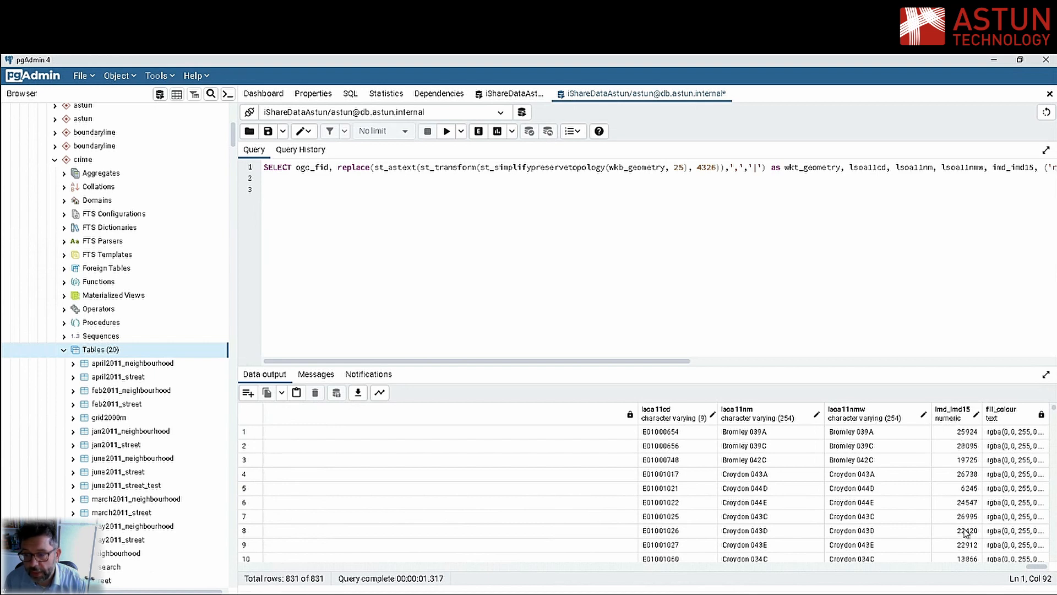
Switch back to iShare Studio and review the data source types offered for a new Data Share connection, without adding one
{"action": "key", "text": "alt+Tab"}
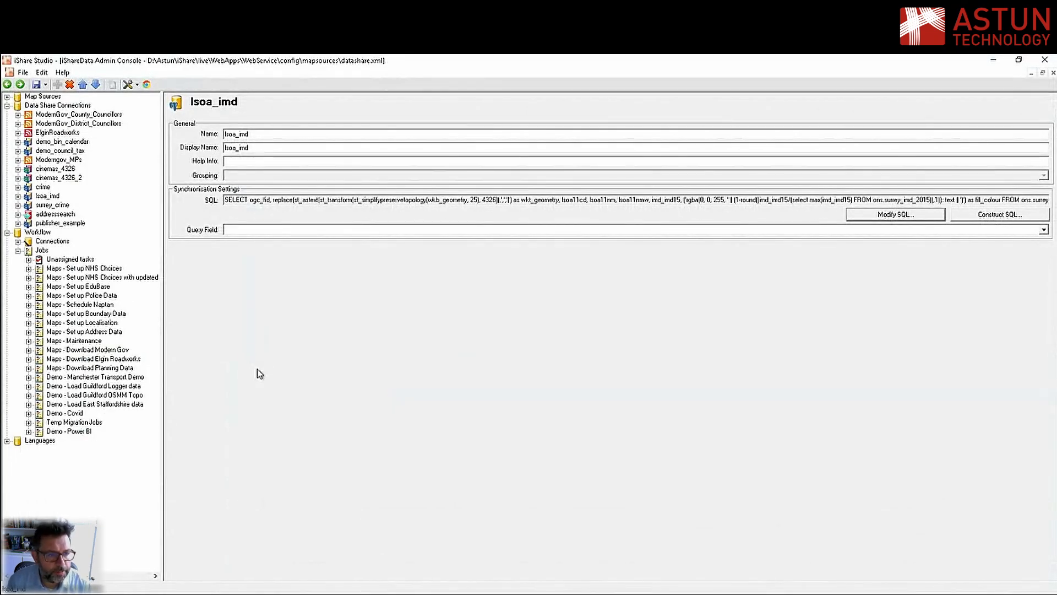
{"action": "right_click", "coordinate": [57, 106]}
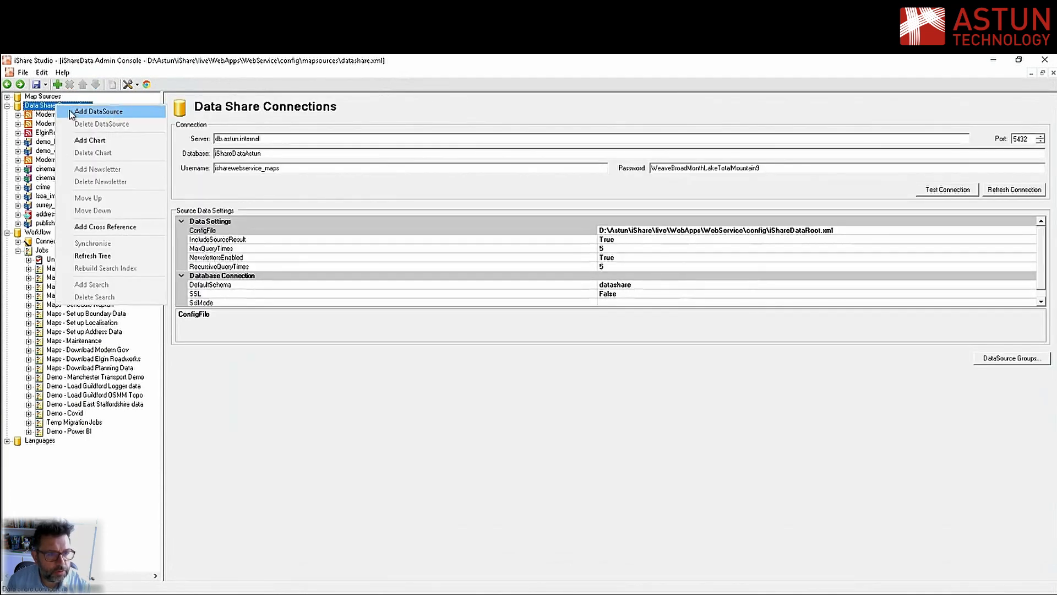
{"action": "left_click", "coordinate": [81, 112]}
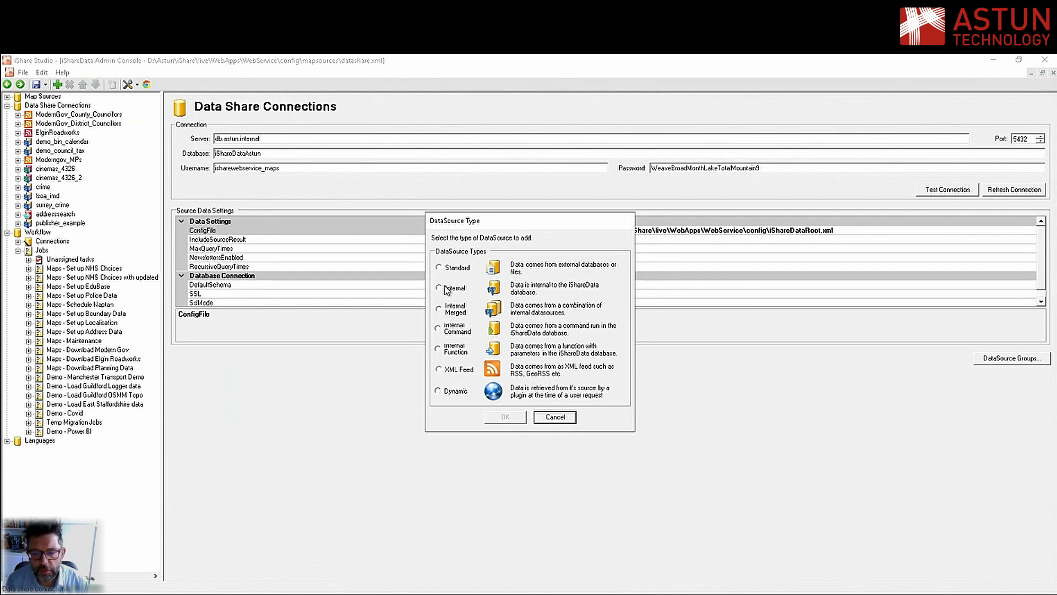
{"action": "left_click", "coordinate": [551, 419]}
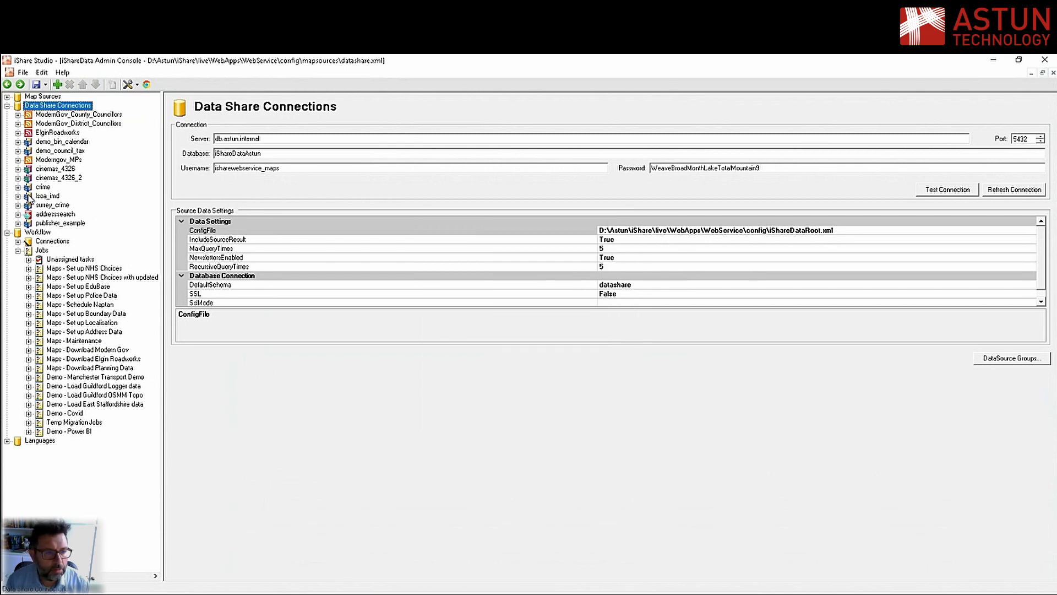
Open the Fields entry of the lsoa_imd data source
{"action": "left_click", "coordinate": [47, 197]}
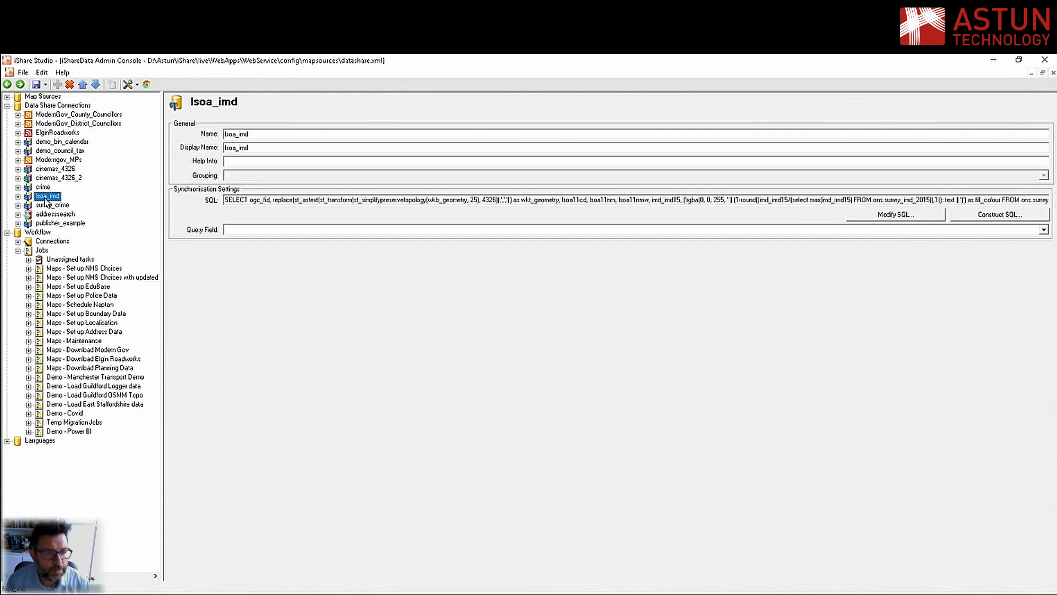
{"action": "left_click", "coordinate": [18, 197]}
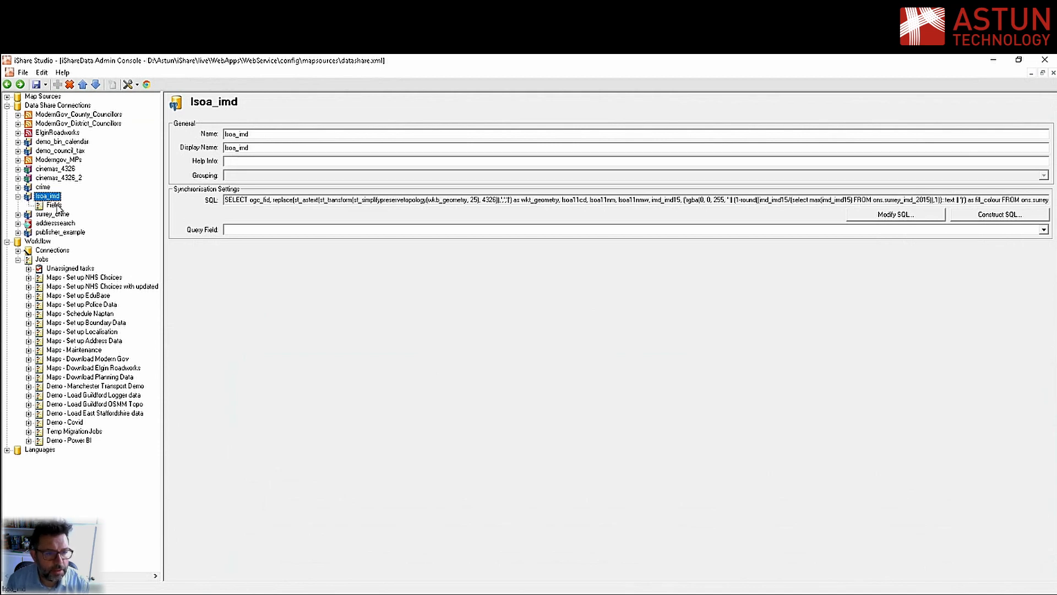
{"action": "left_click", "coordinate": [58, 206]}
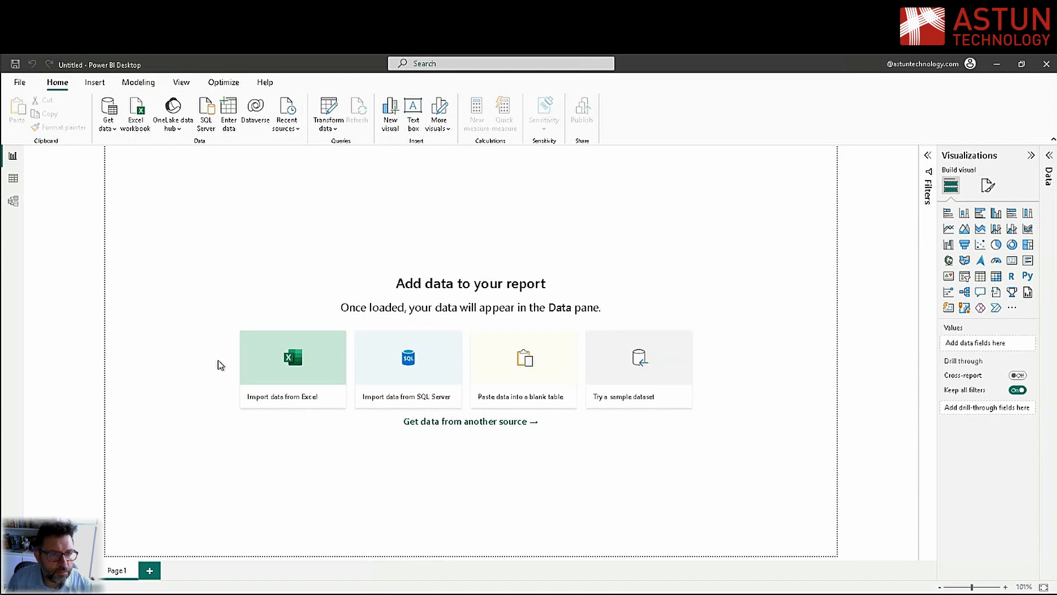
In Power BI Desktop, create a Blank Query as the report's data source
{"action": "left_click", "coordinate": [110, 108]}
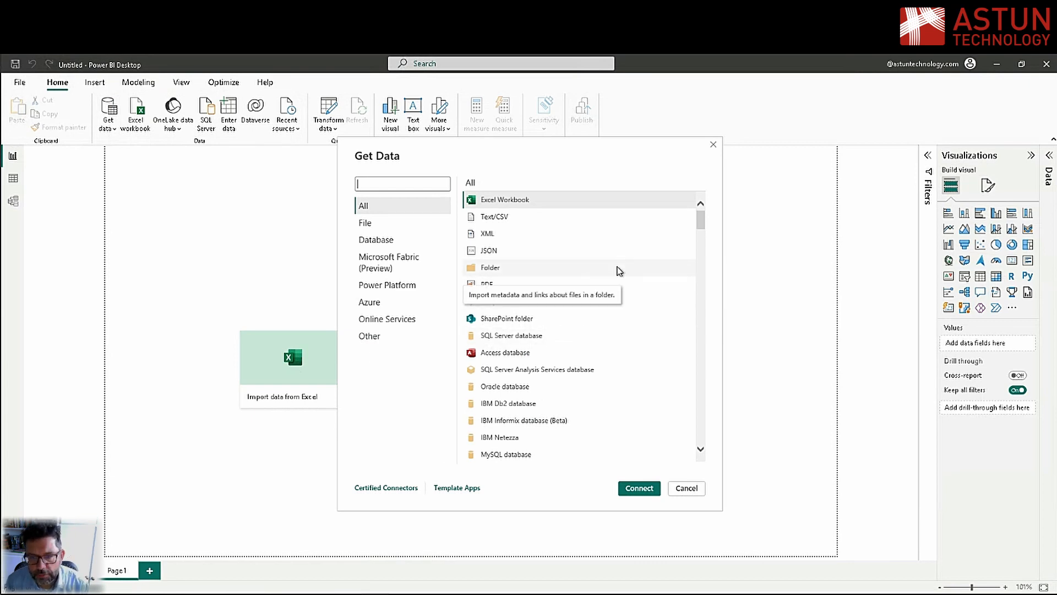
{"action": "left_click_drag", "start_coordinate": [701, 219], "coordinate": [702, 443]}
{"action": "left_click", "coordinate": [498, 452]}
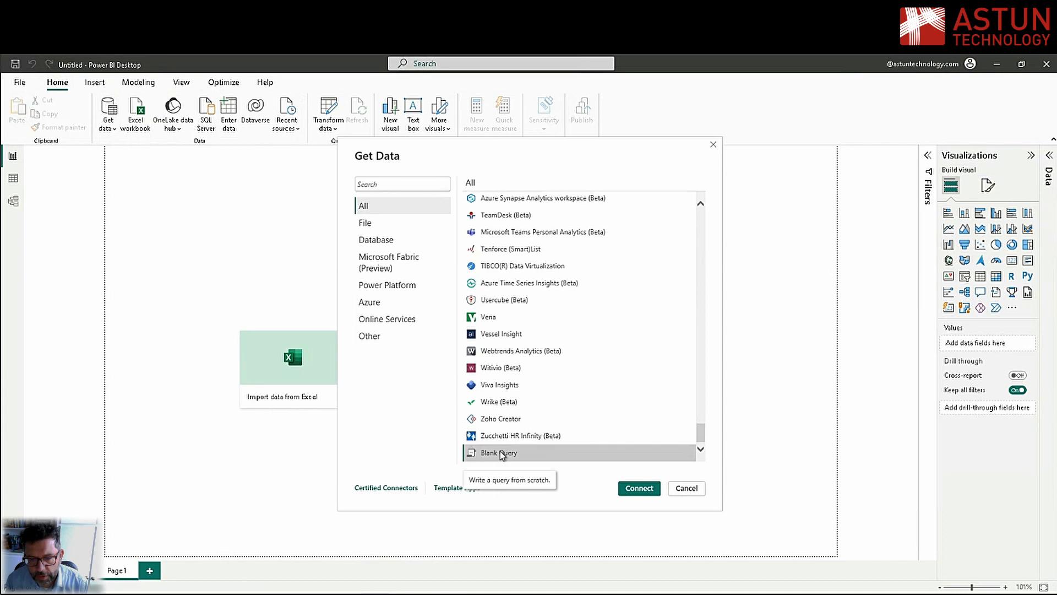
{"action": "left_click", "coordinate": [630, 489]}
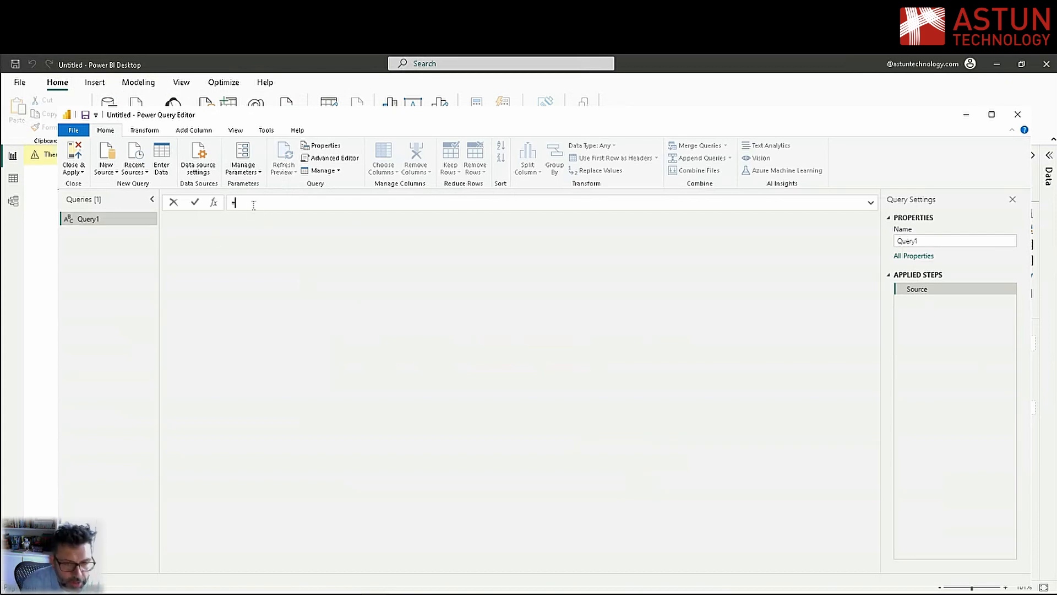
Begin the query's source formula as = Csv.Document(Web.Contents("")) with an empty web address
{"action": "type", "text": "sv."}
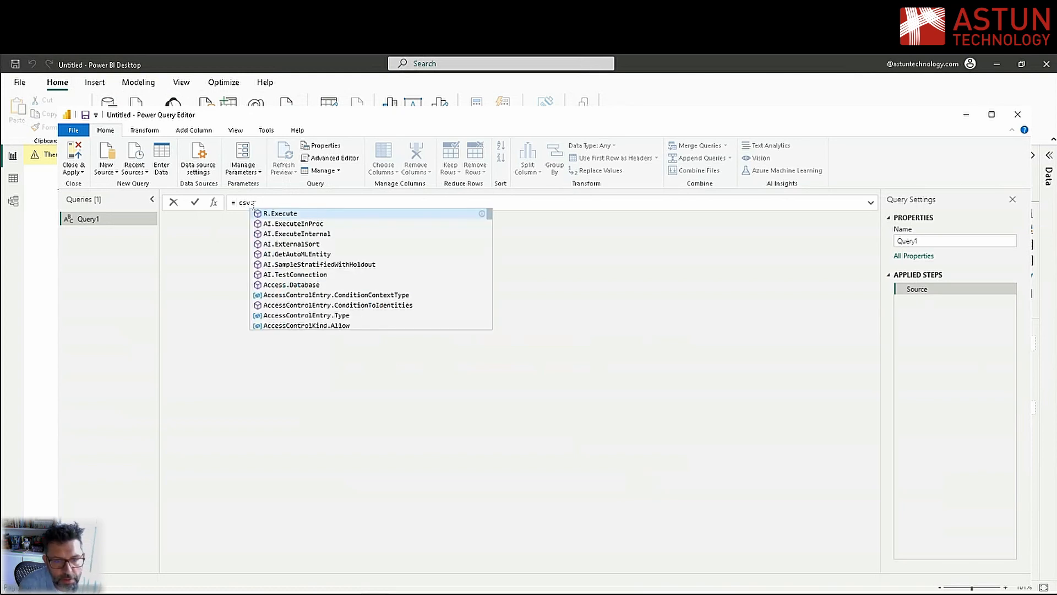
{"action": "key", "text": "BackSpace"}
{"action": "key", "text": "BackSpace"}
{"action": "key", "text": "Tab"}
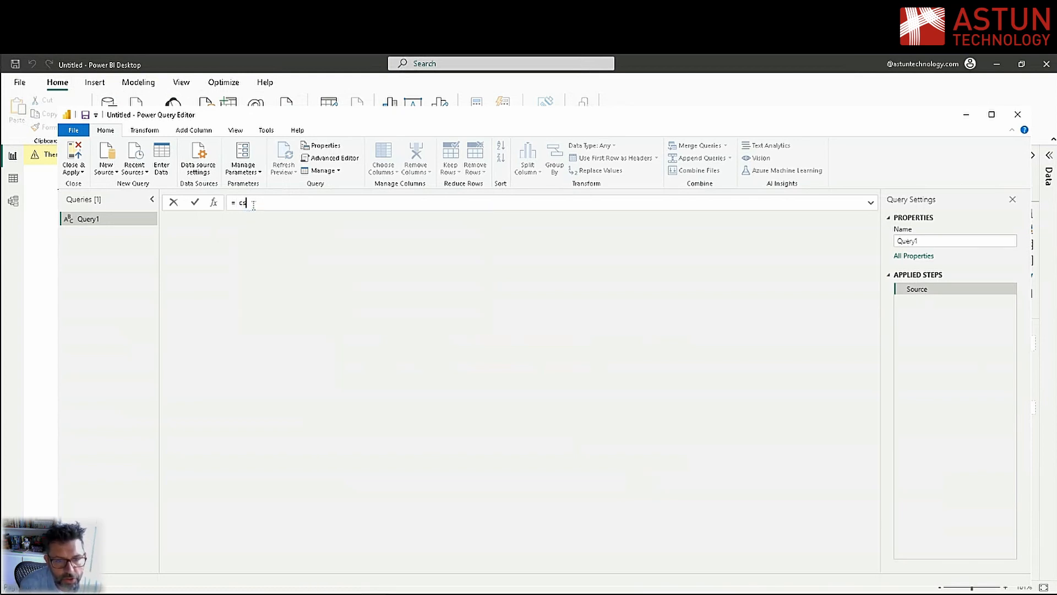
{"action": "type", "text": "(We"}
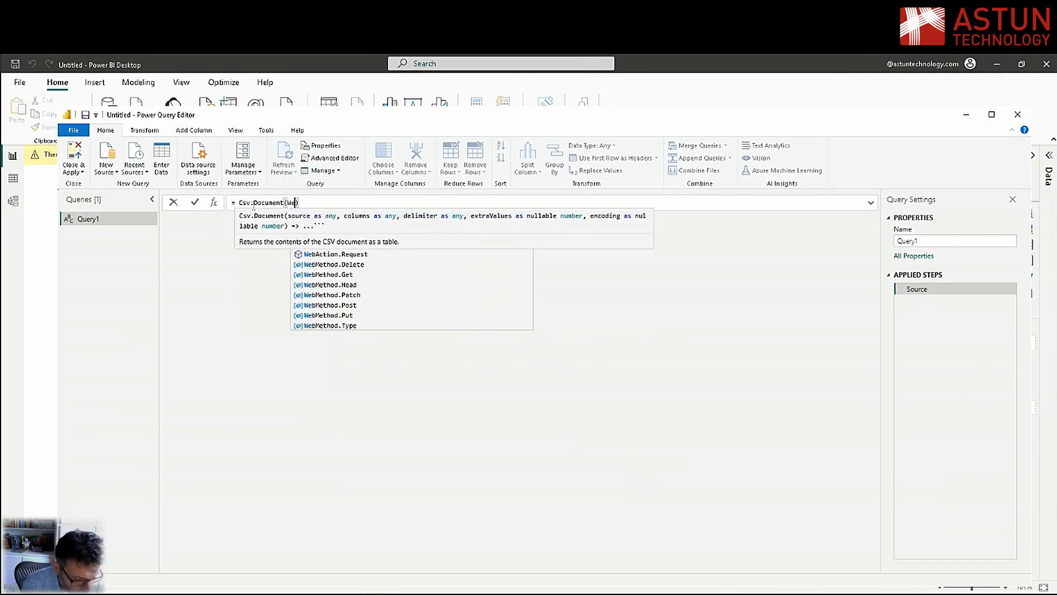
{"action": "type", "text": "b.Conte"}
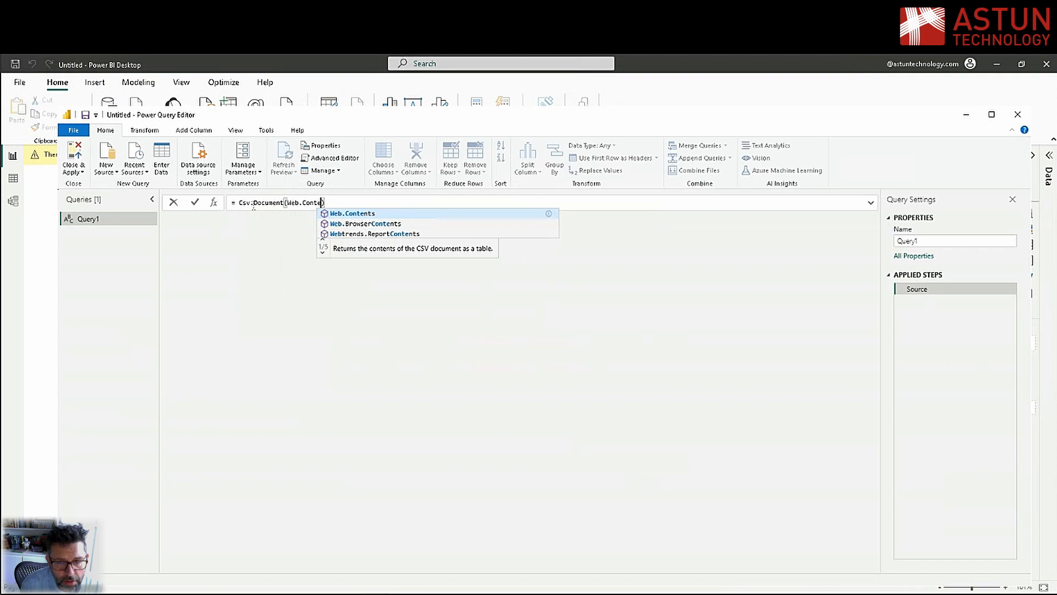
{"action": "key", "text": "Tab"}
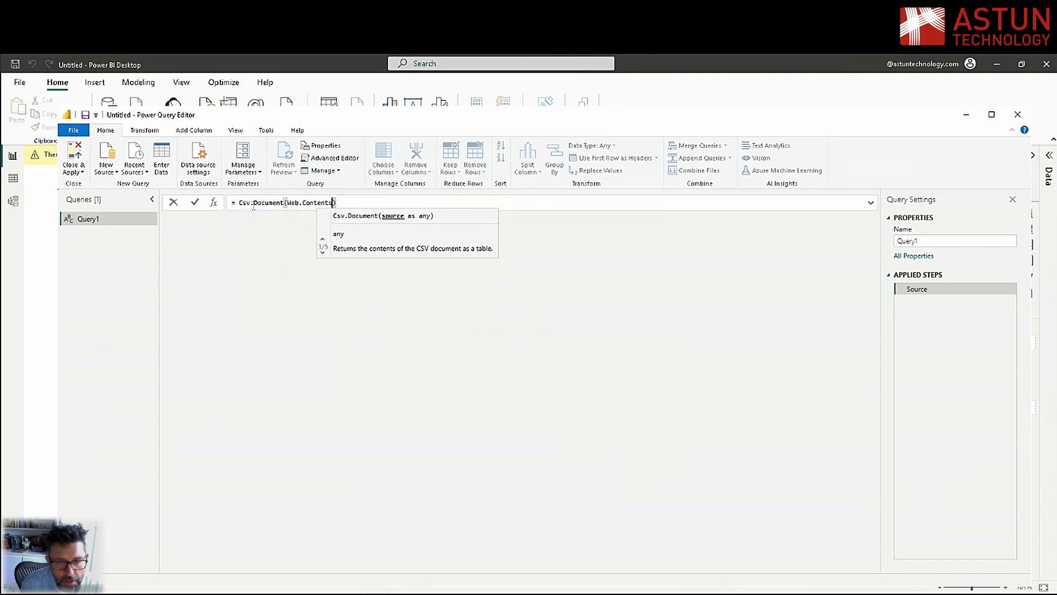
{"action": "type", "text": "(\""}
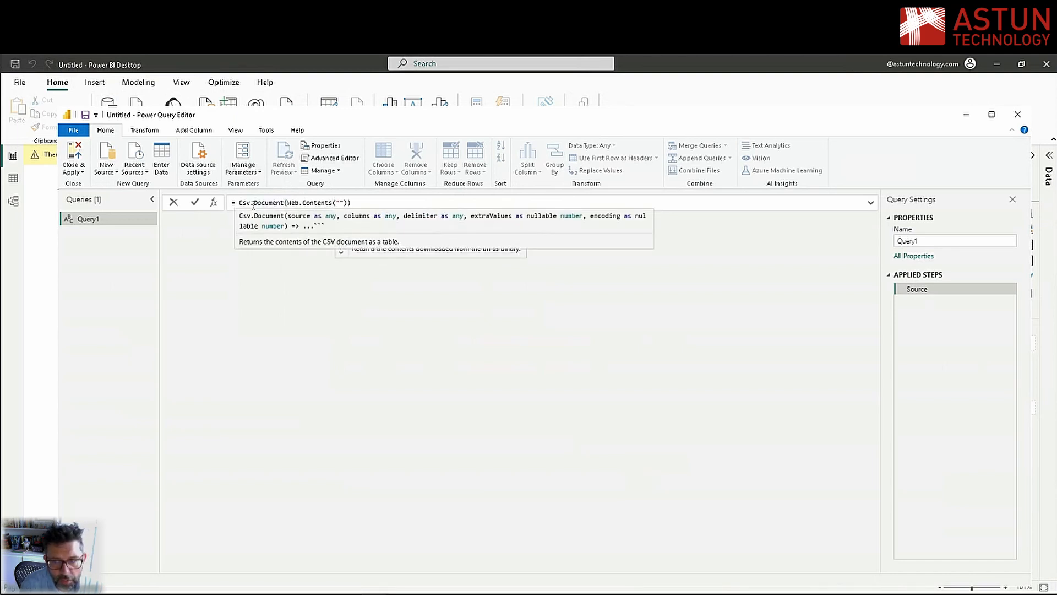
{"action": "type", "text": "https://maps.demo.astuntechnology.com/getdata.aspx?requesttype=xsl&Type=data&ds=lsoa_imd&xsl=xml/atCSVDatatable.xsl"}
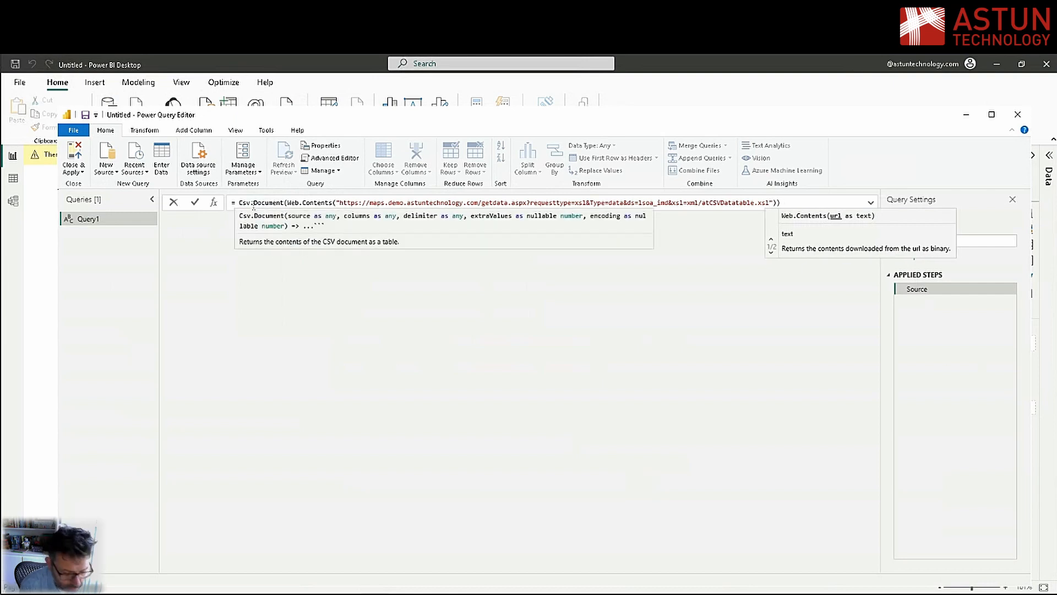
{"action": "type", "text": "&version"}
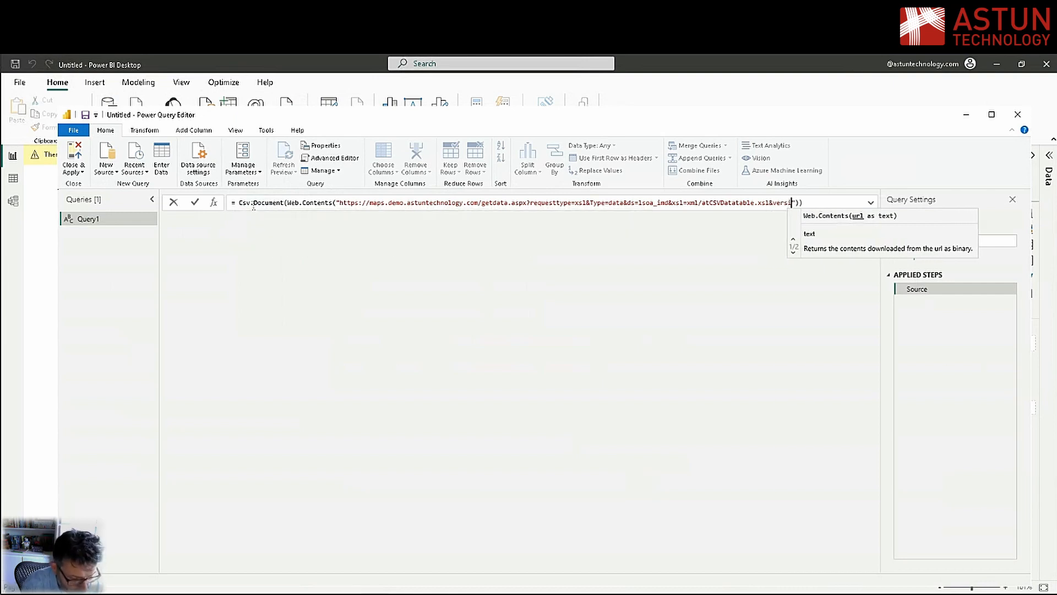
{"action": "type", "text": "="}
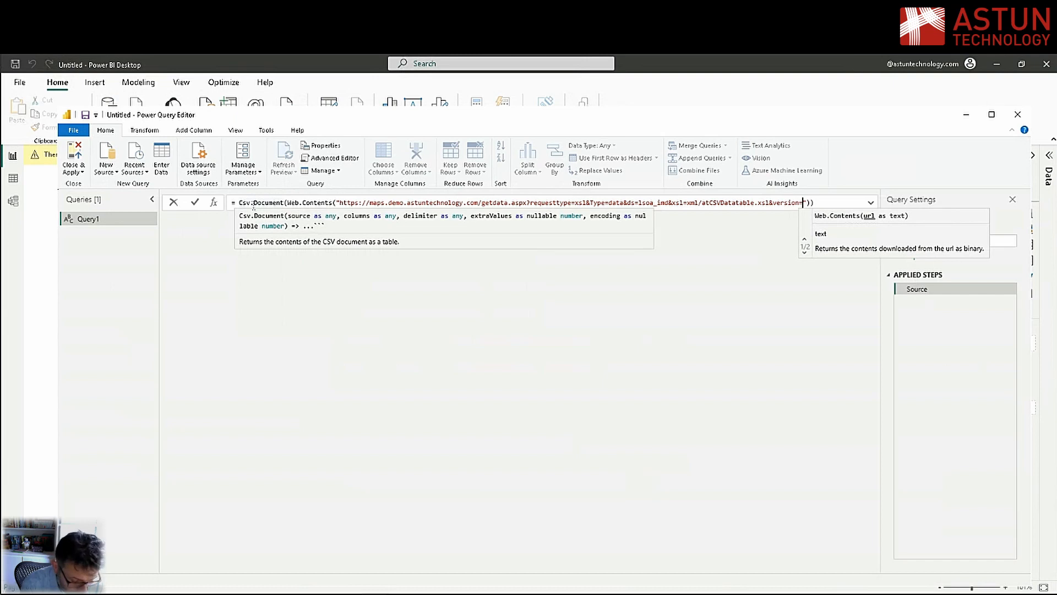
{"action": "type", "text": "1.0"}
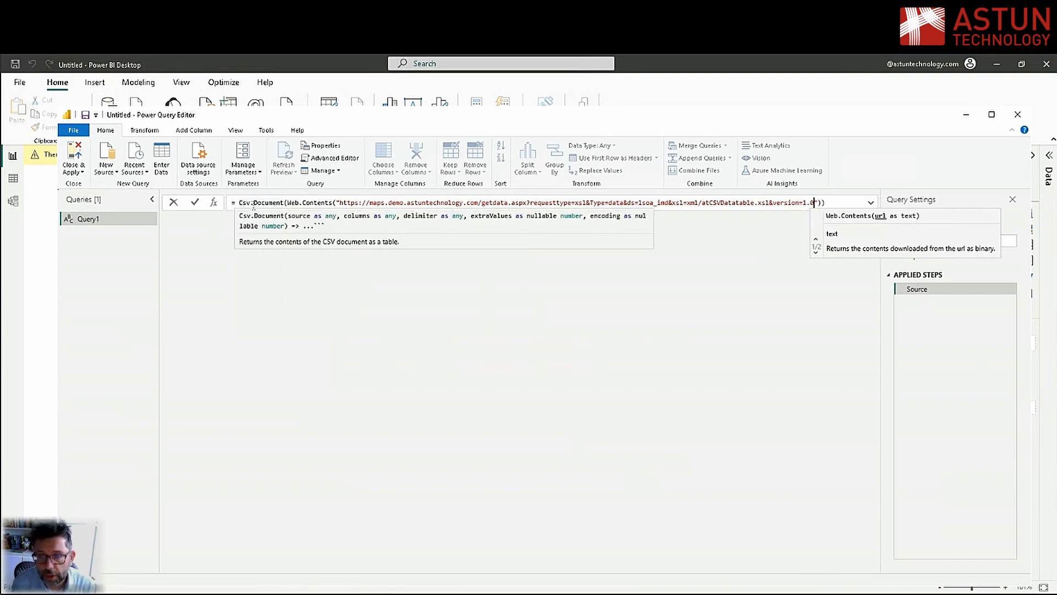
{"action": "key", "text": "End"}
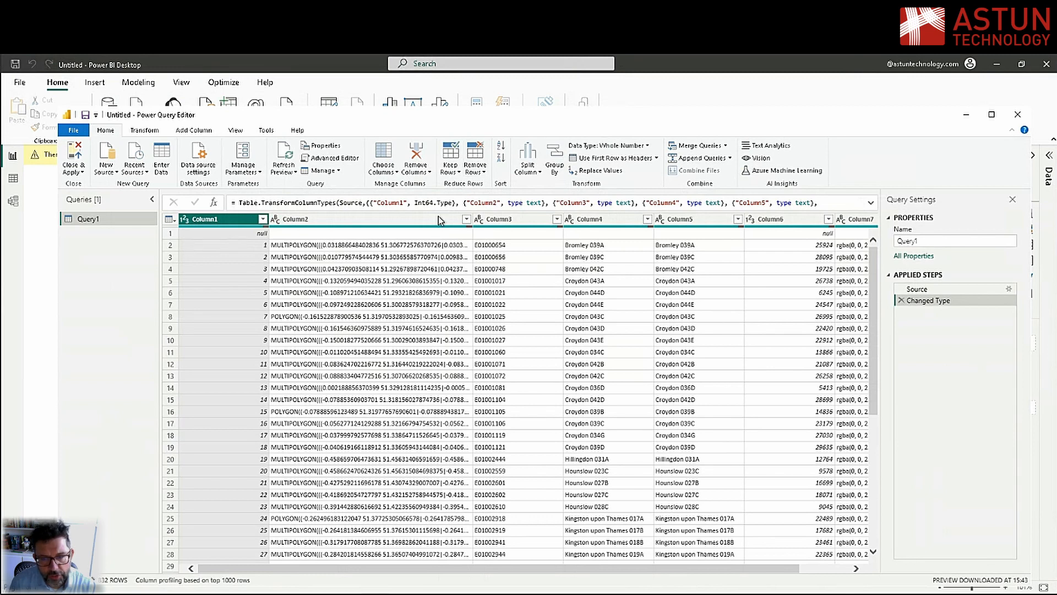
Remove the top 1 row from Query1
{"action": "left_click", "coordinate": [481, 160]}
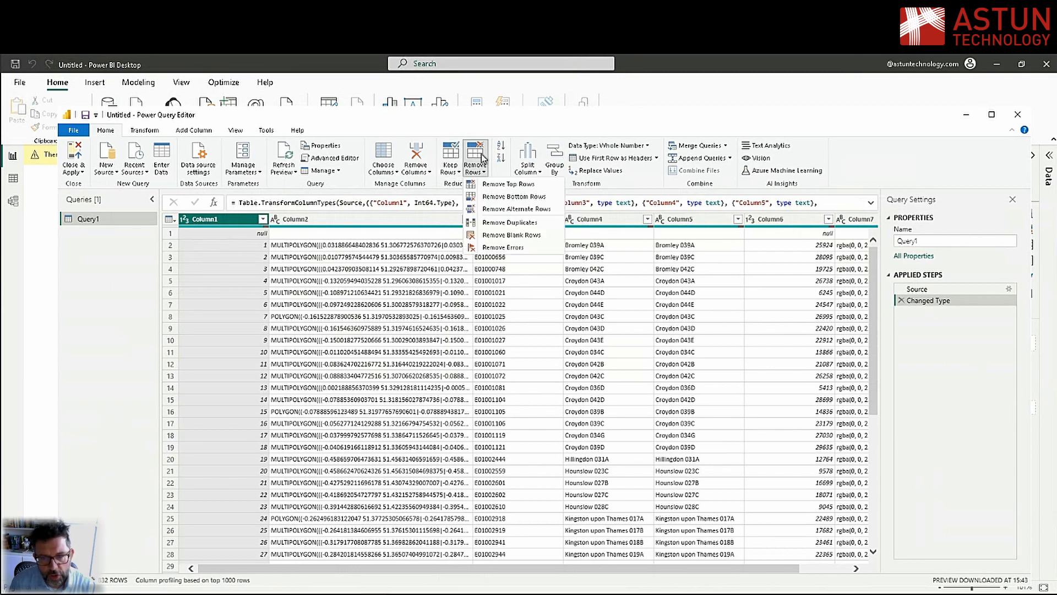
{"action": "left_click", "coordinate": [514, 185]}
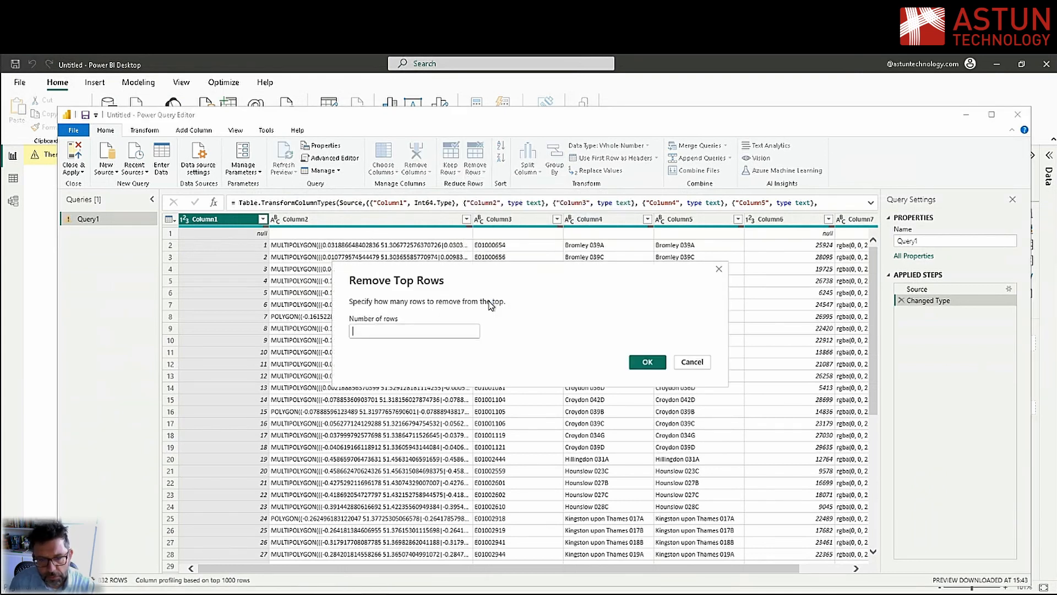
{"action": "type", "text": "1"}
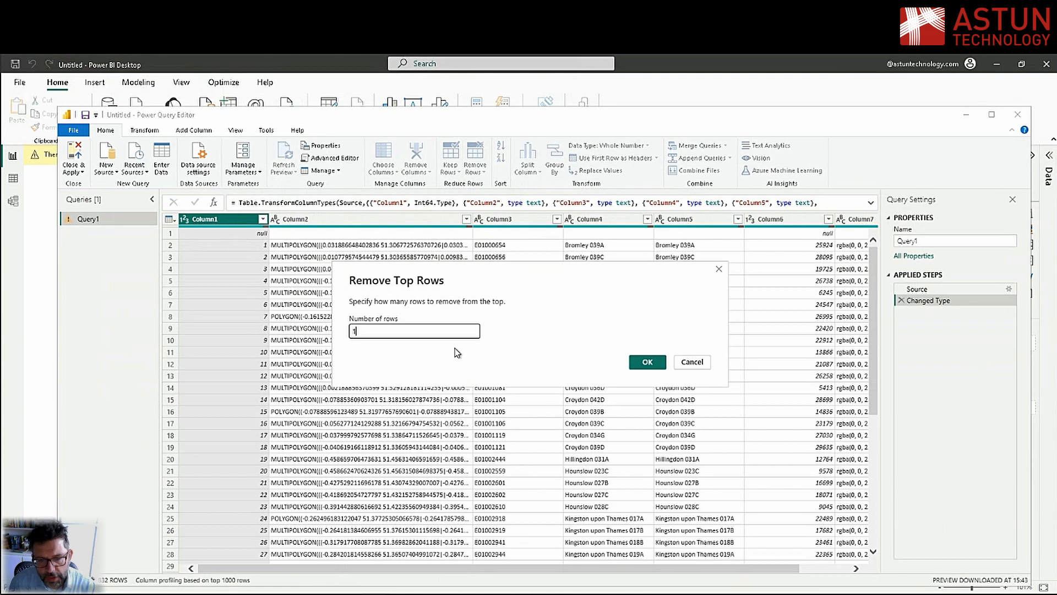
{"action": "left_click", "coordinate": [646, 362]}
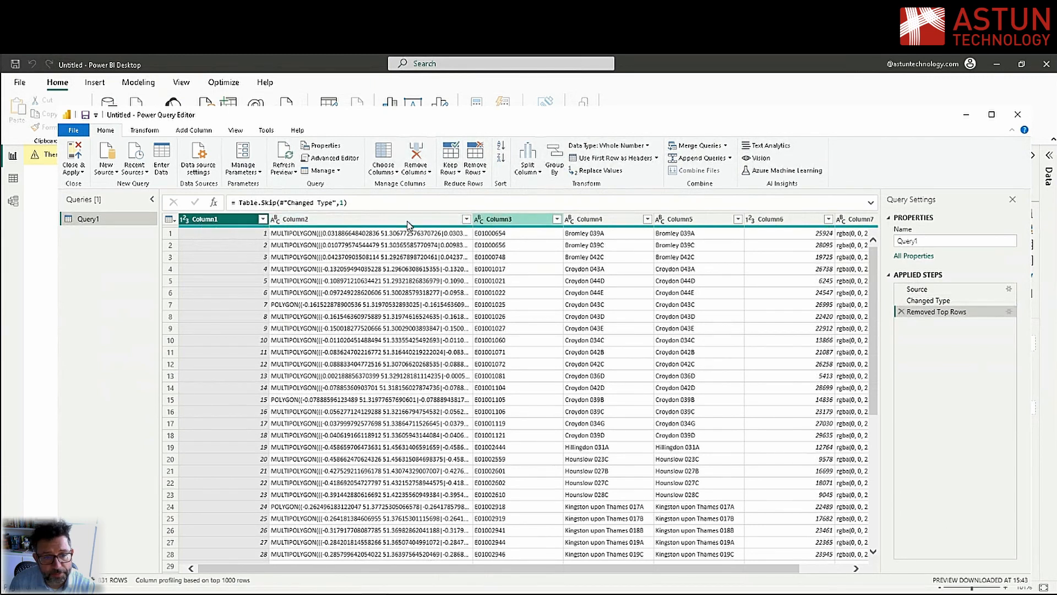
Rename Column1 of Query1 to id
{"action": "right_click", "coordinate": [210, 221]}
{"action": "left_click", "coordinate": [270, 451]}
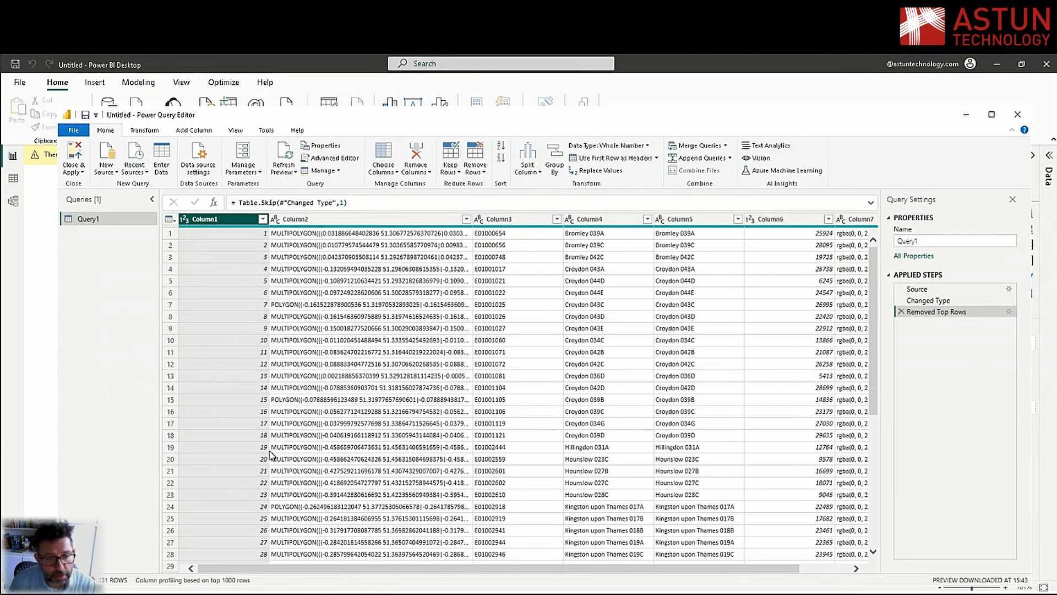
{"action": "type", "text": "I"}
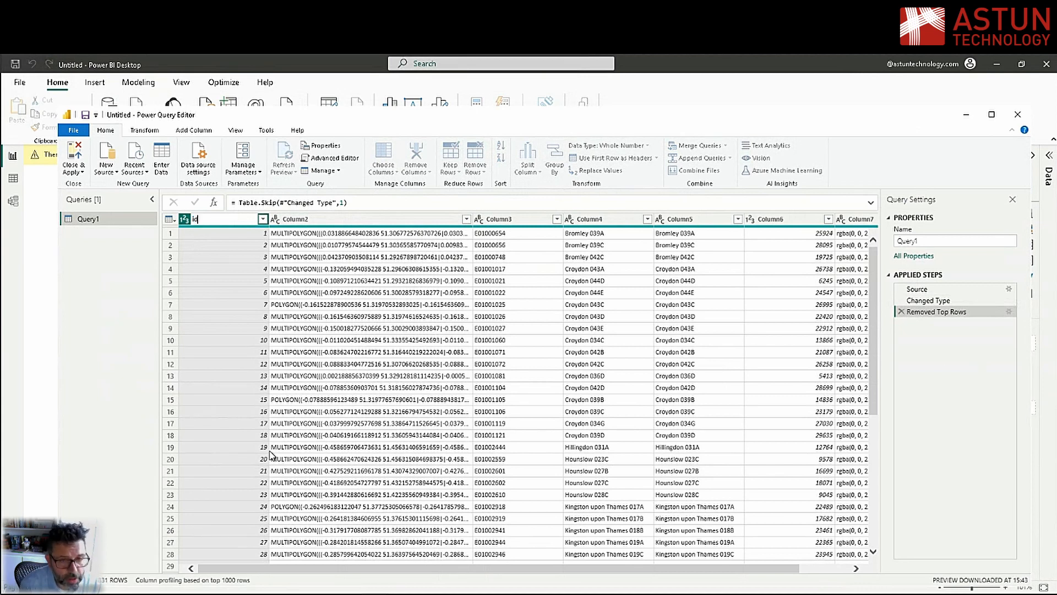
{"action": "type", "text": "d"}
{"action": "key", "text": "Return"}
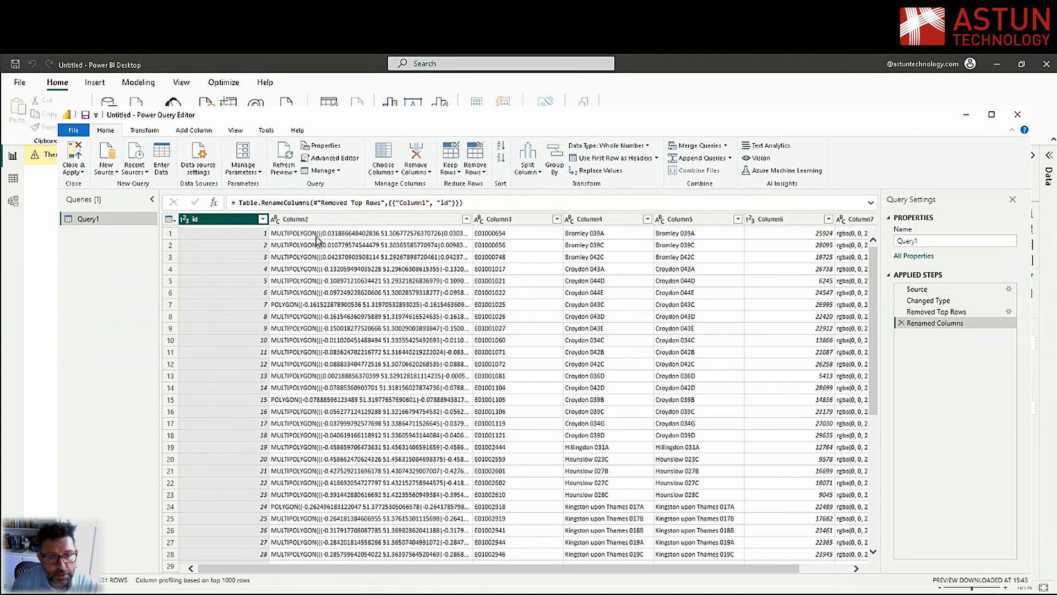
Rename Column2, which holds the polygon geometries, to wkb_geometry
{"action": "right_click", "coordinate": [312, 220]}
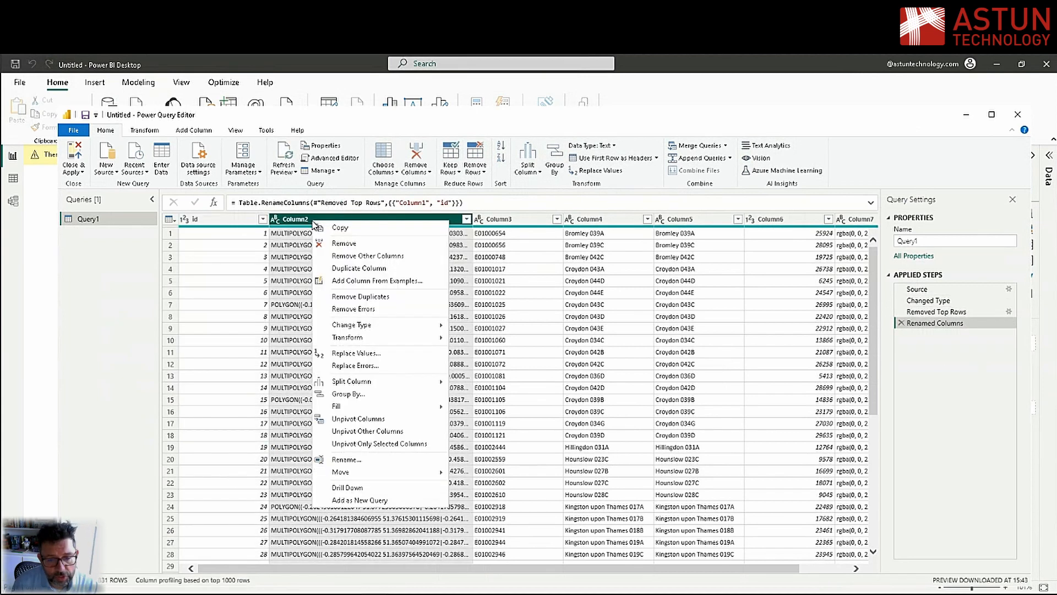
{"action": "left_click", "coordinate": [364, 460]}
{"action": "type", "text": "W"}
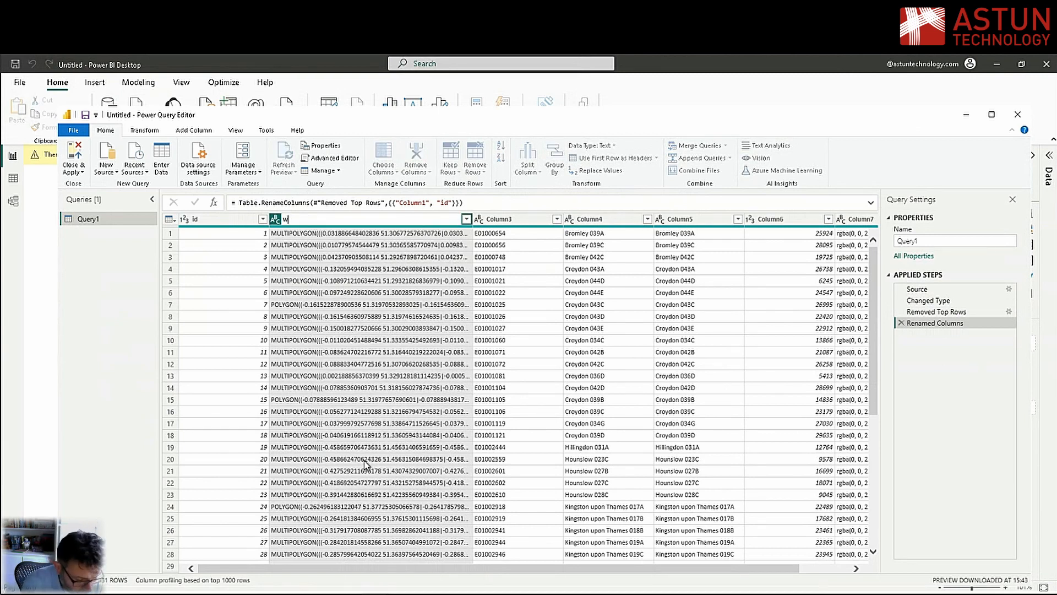
{"action": "type", "text": "kb_geometry"}
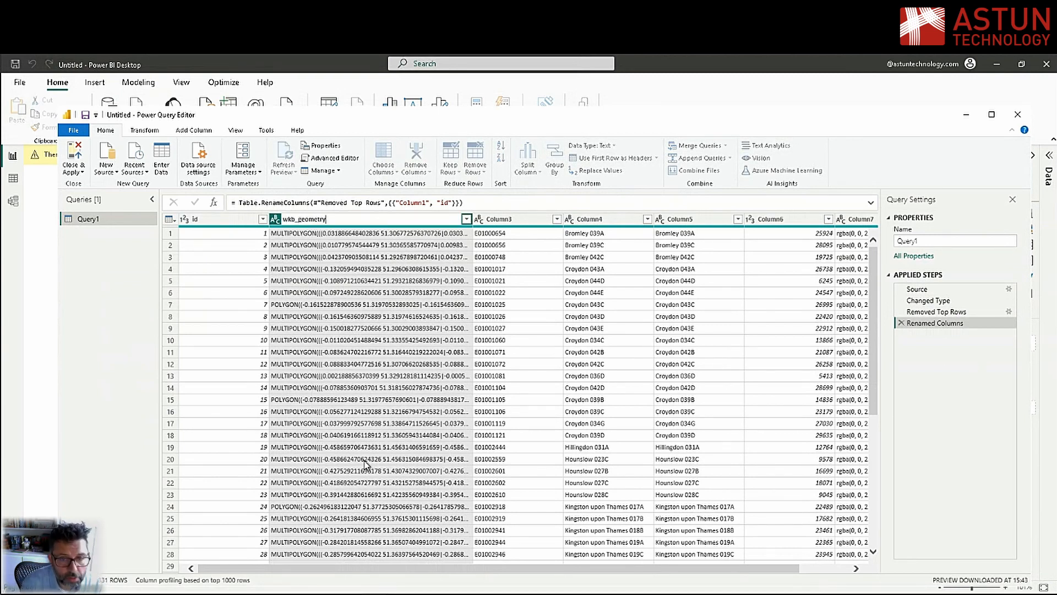
{"action": "key", "text": "Return"}
Rename Column3, which holds the E01 area codes, to lsoa_code
{"action": "right_click", "coordinate": [508, 220]}
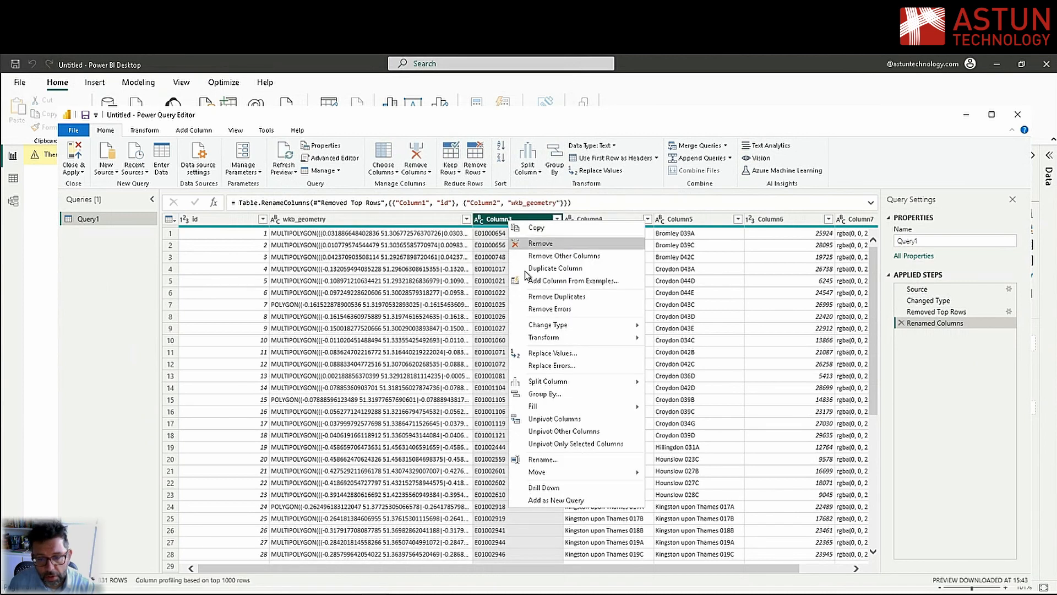
{"action": "left_click", "coordinate": [555, 463]}
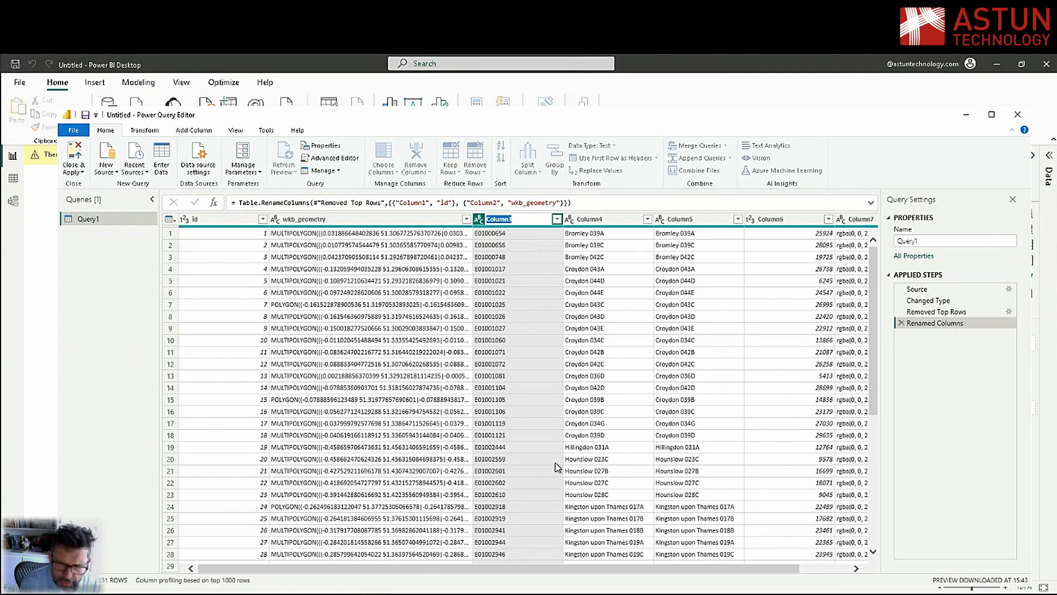
{"action": "type", "text": "lsoa"}
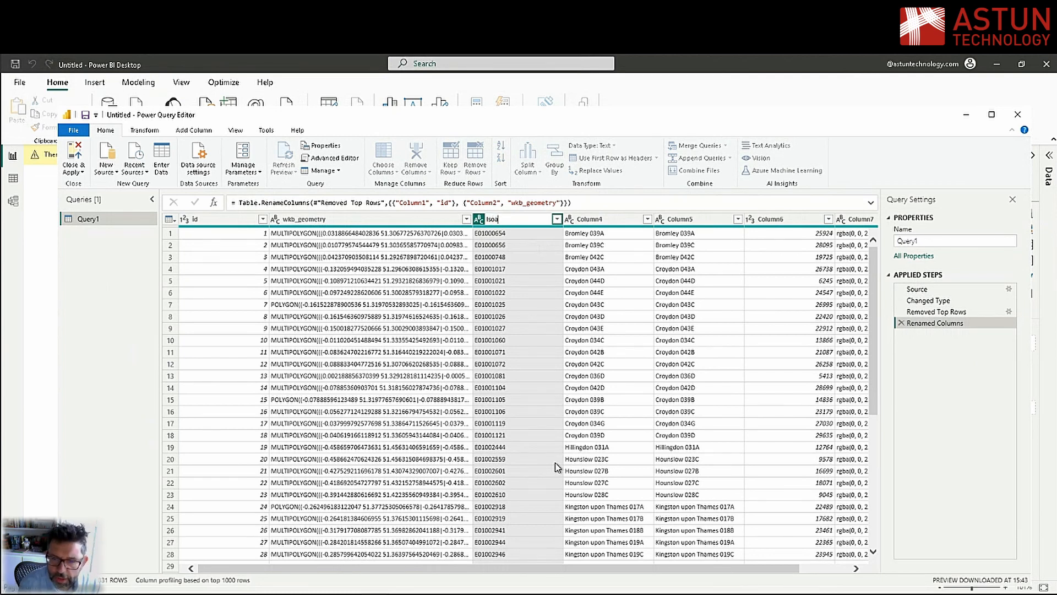
{"action": "type", "text": "_code"}
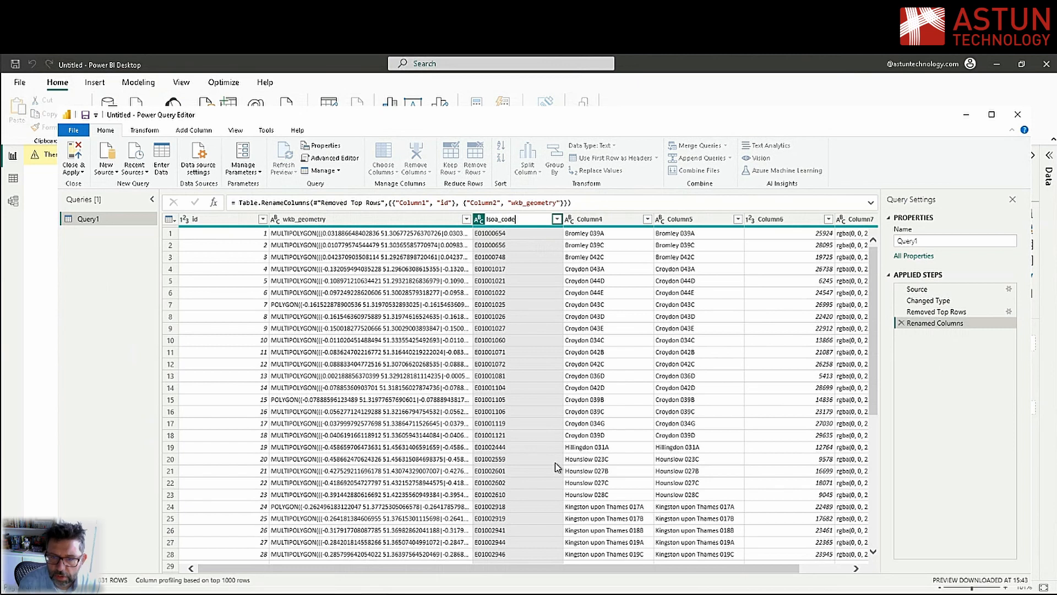
{"action": "key", "text": "Return"}
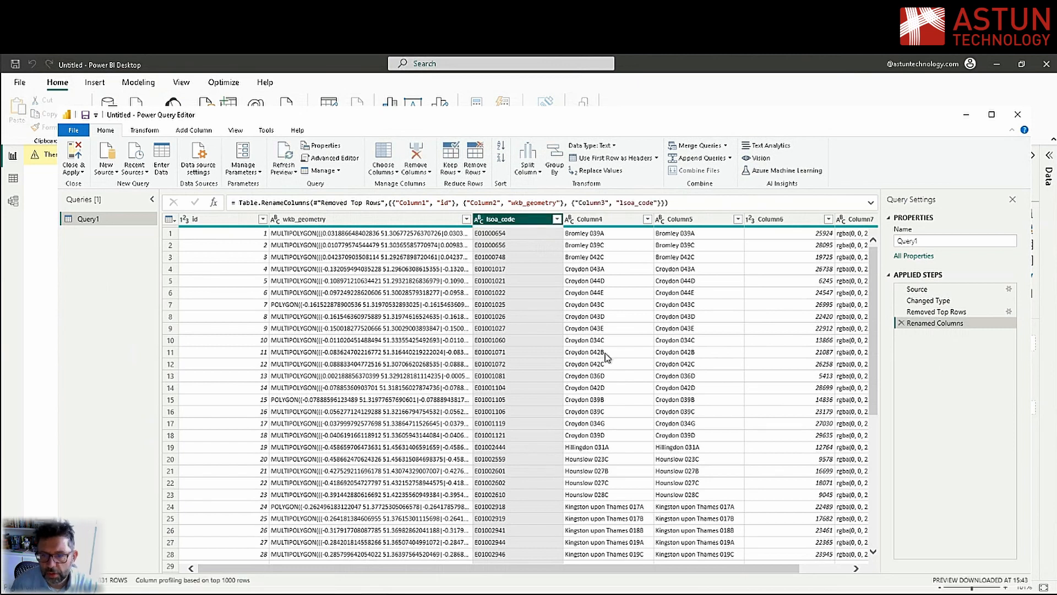
Rename Column4, which holds the area names, to lsoa_name
{"action": "right_click", "coordinate": [599, 222]}
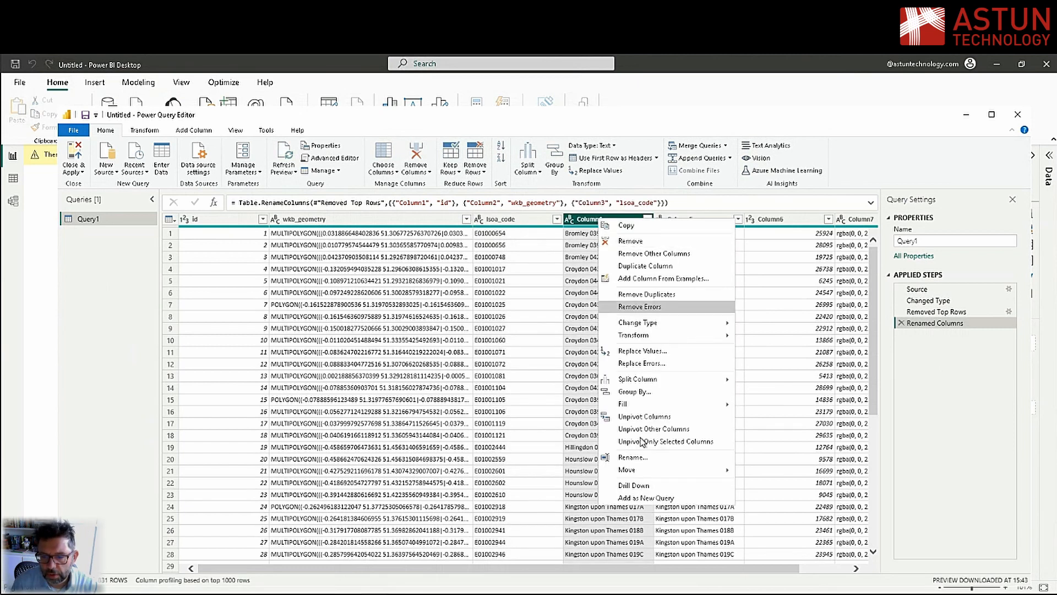
{"action": "left_click", "coordinate": [642, 459]}
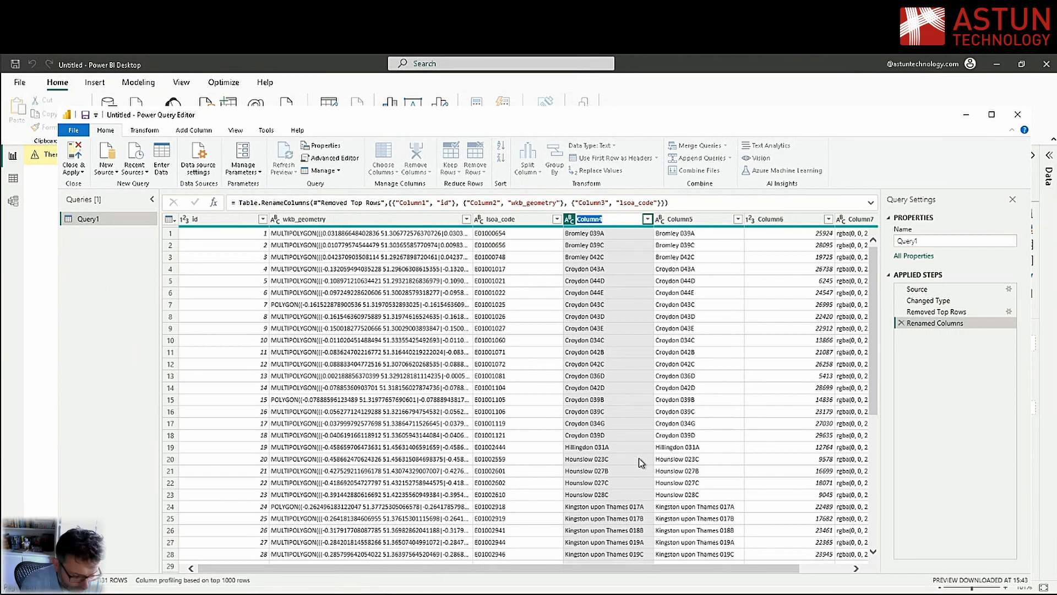
{"action": "type", "text": "lsoa_"}
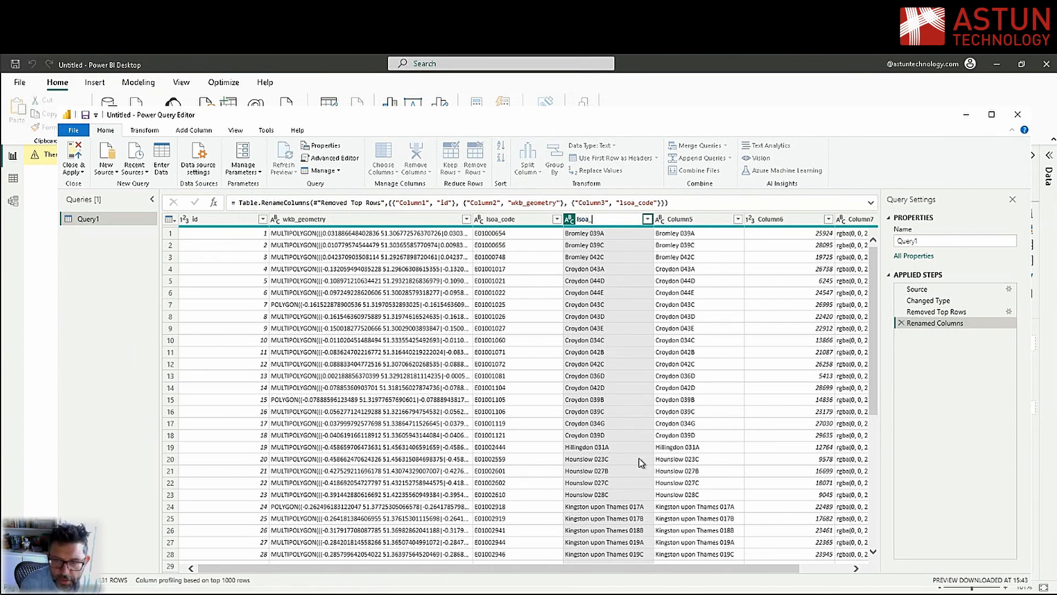
{"action": "type", "text": "name"}
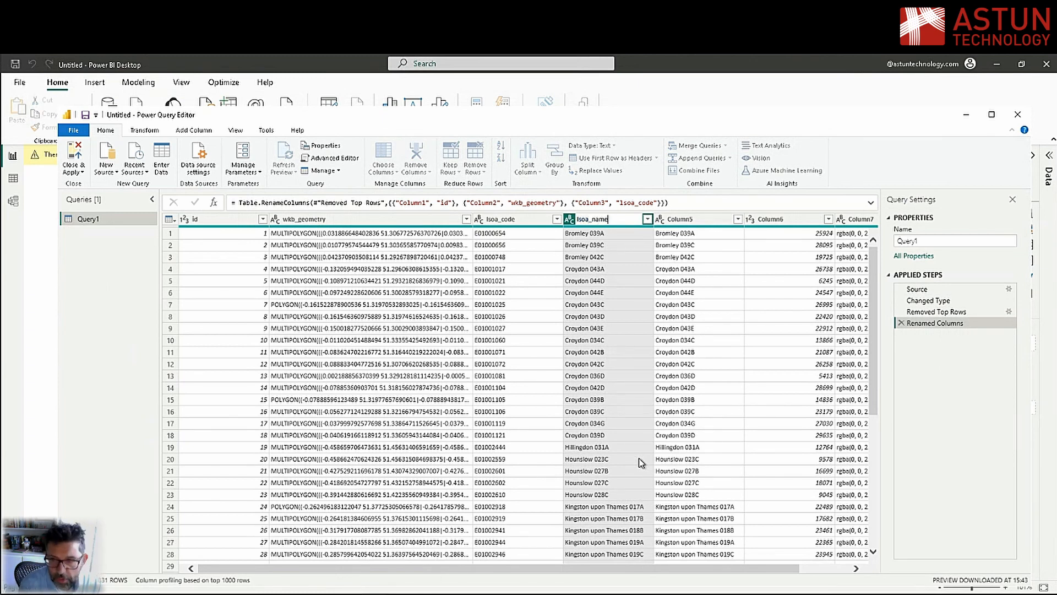
{"action": "key", "text": "Return"}
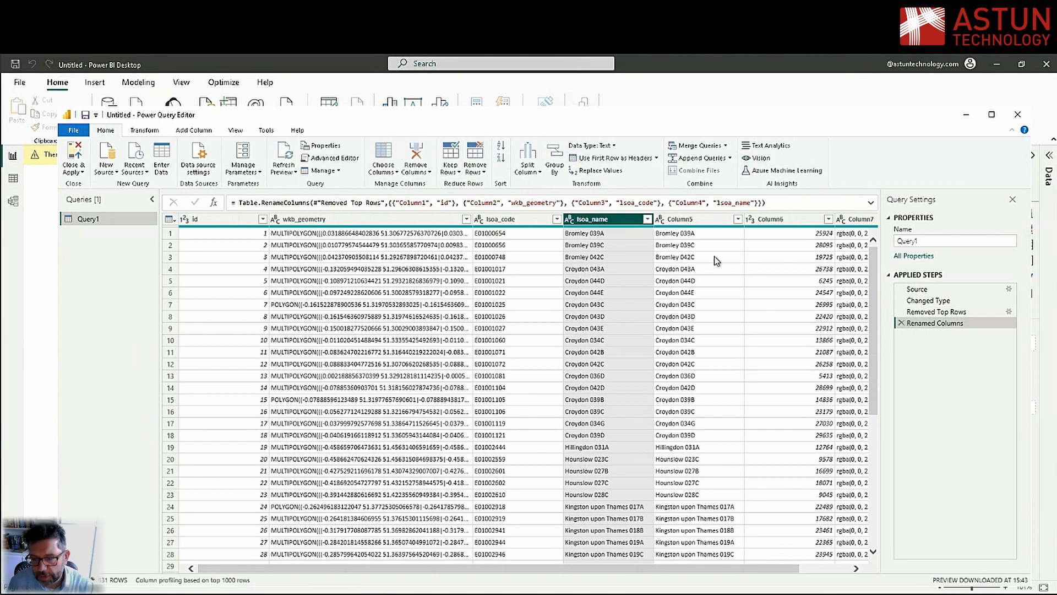
Remove the duplicate area-name column Column5 and rename Column6 to imd_ranking
{"action": "right_click", "coordinate": [694, 219]}
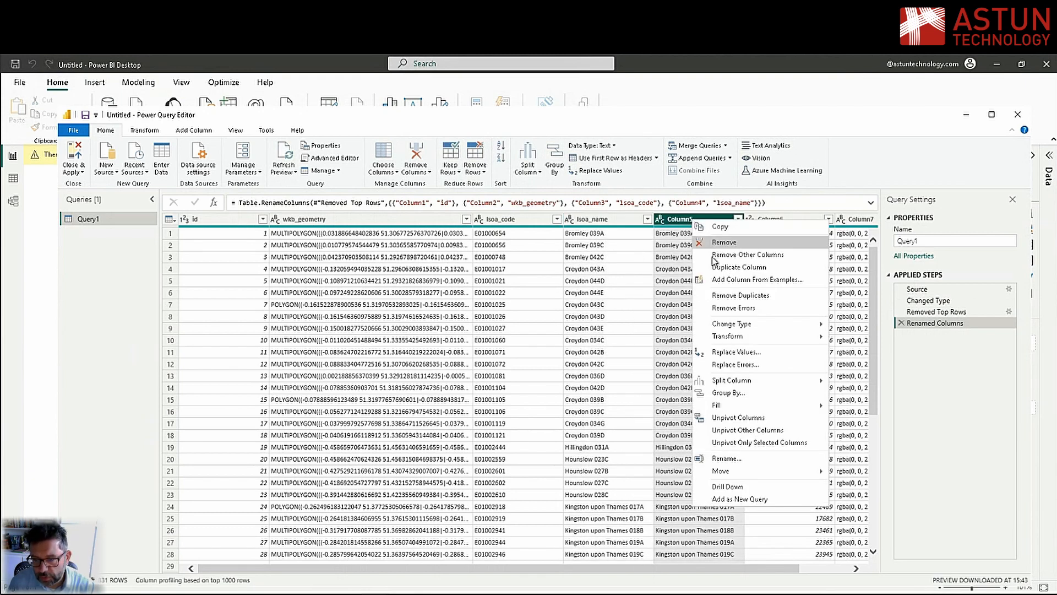
{"action": "left_click", "coordinate": [732, 243]}
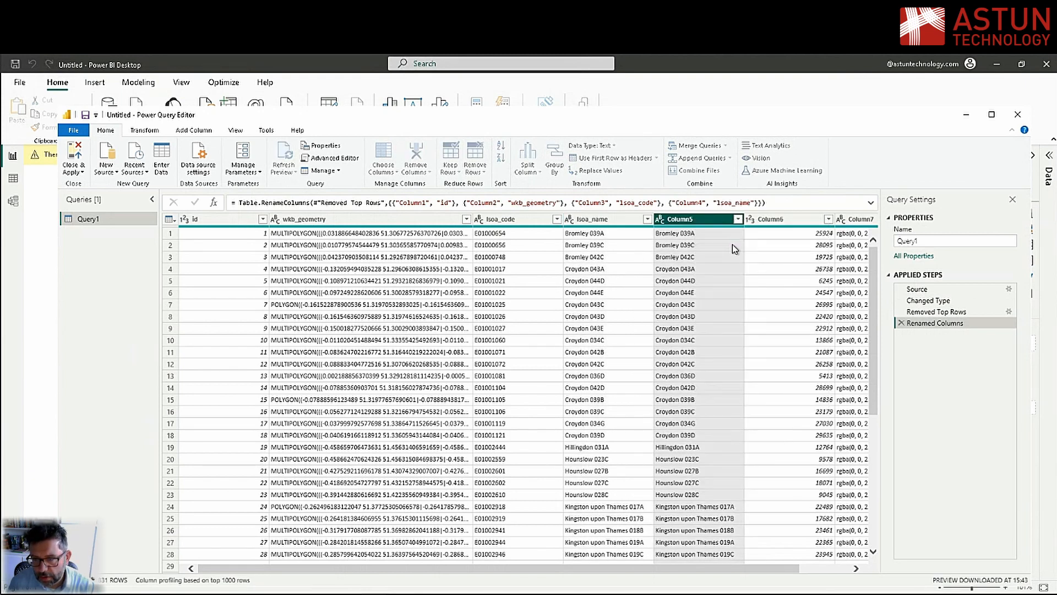
{"action": "right_click", "coordinate": [698, 222]}
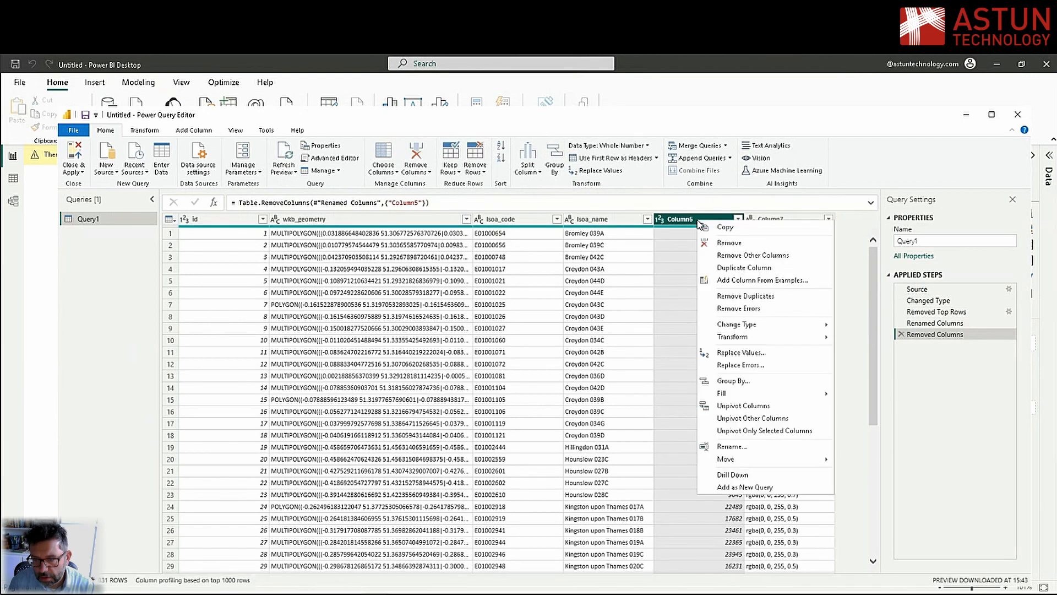
{"action": "left_click", "coordinate": [732, 447]}
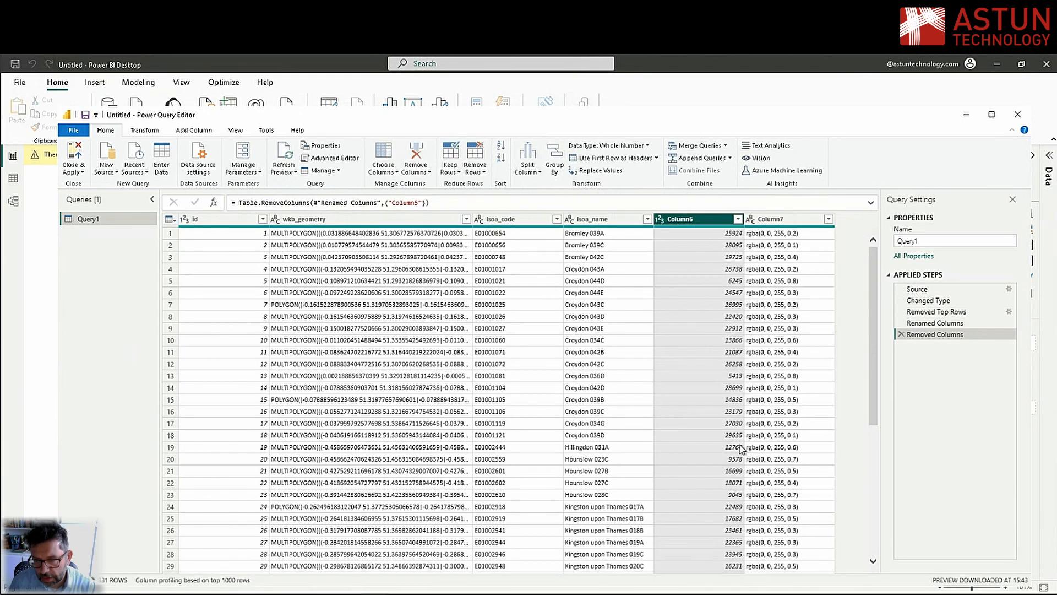
{"action": "type", "text": "imd_"}
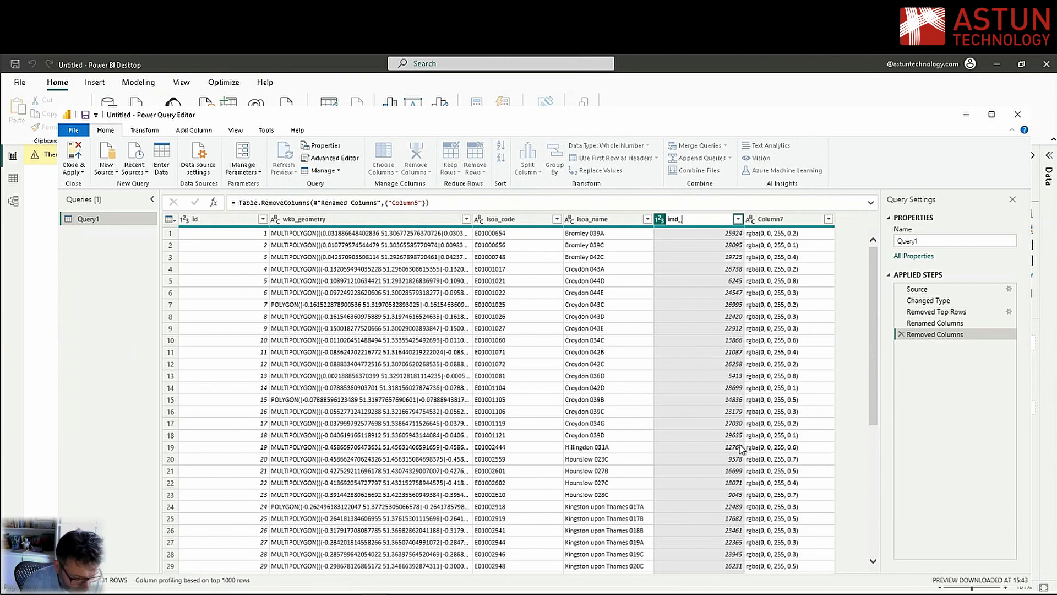
{"action": "type", "text": "ranking"}
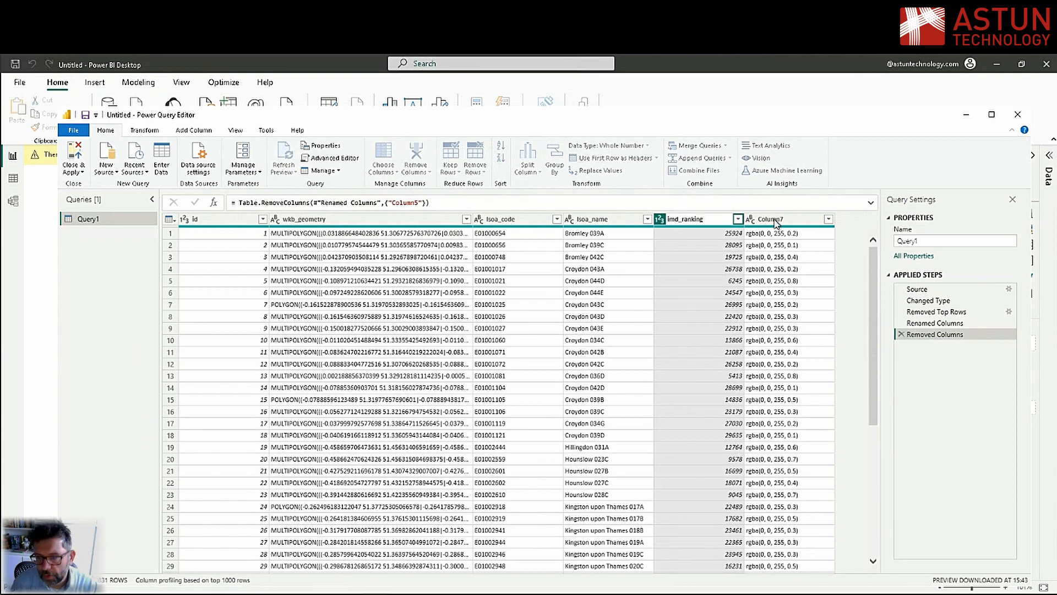
{"action": "key", "text": "Return"}
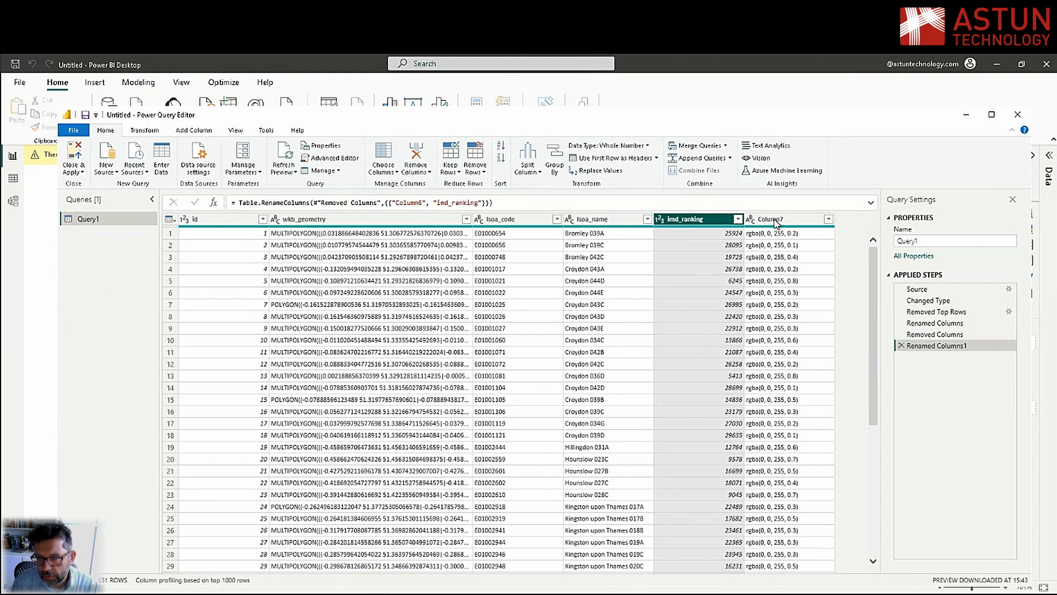
Rename Column7, which holds the rgba values, to fill_colour
{"action": "right_click", "coordinate": [776, 221]}
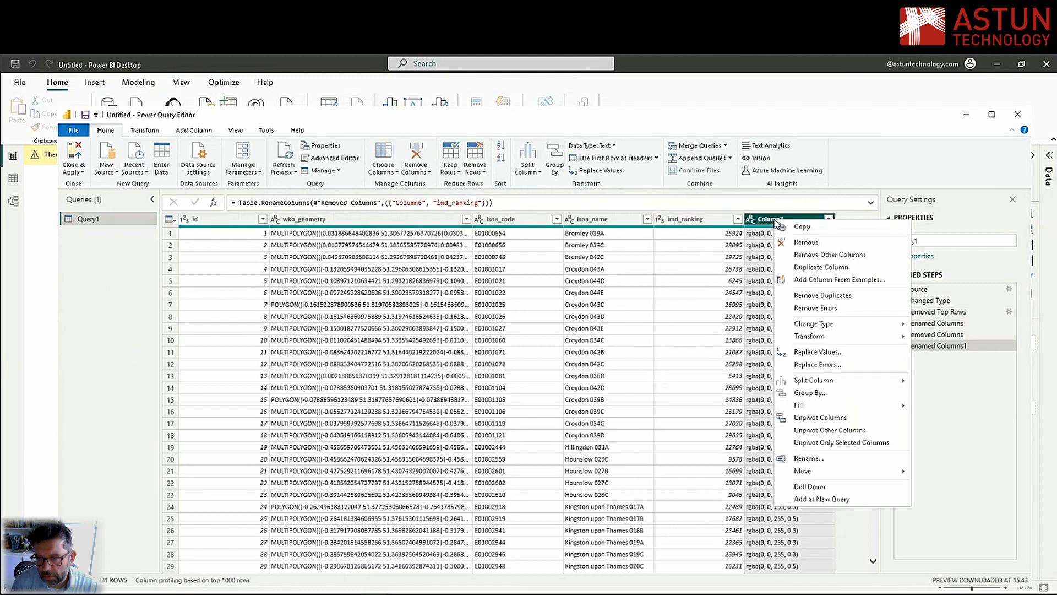
{"action": "left_click", "coordinate": [812, 465]}
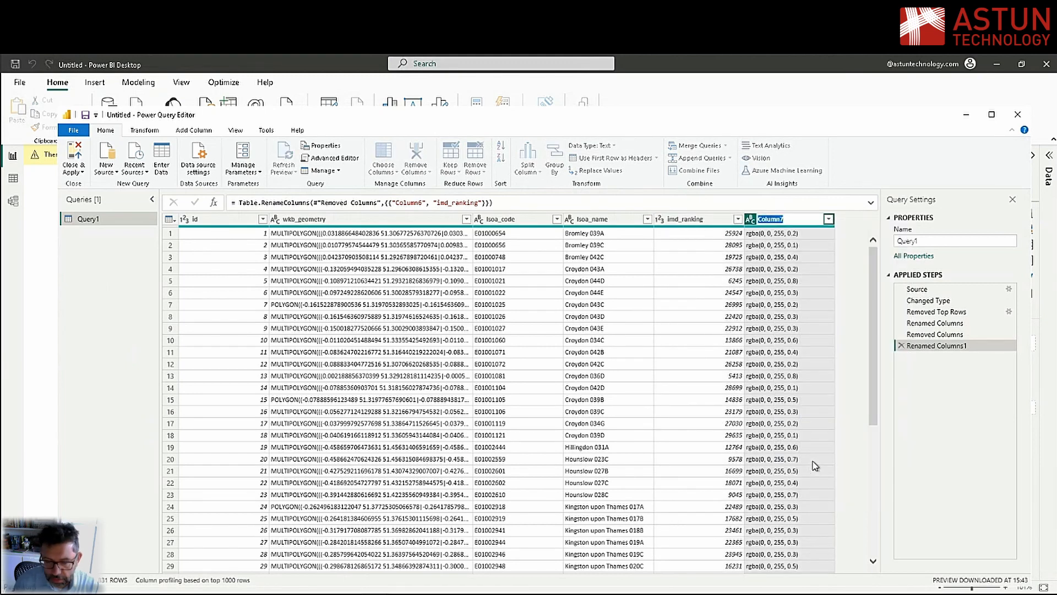
{"action": "type", "text": "t"}
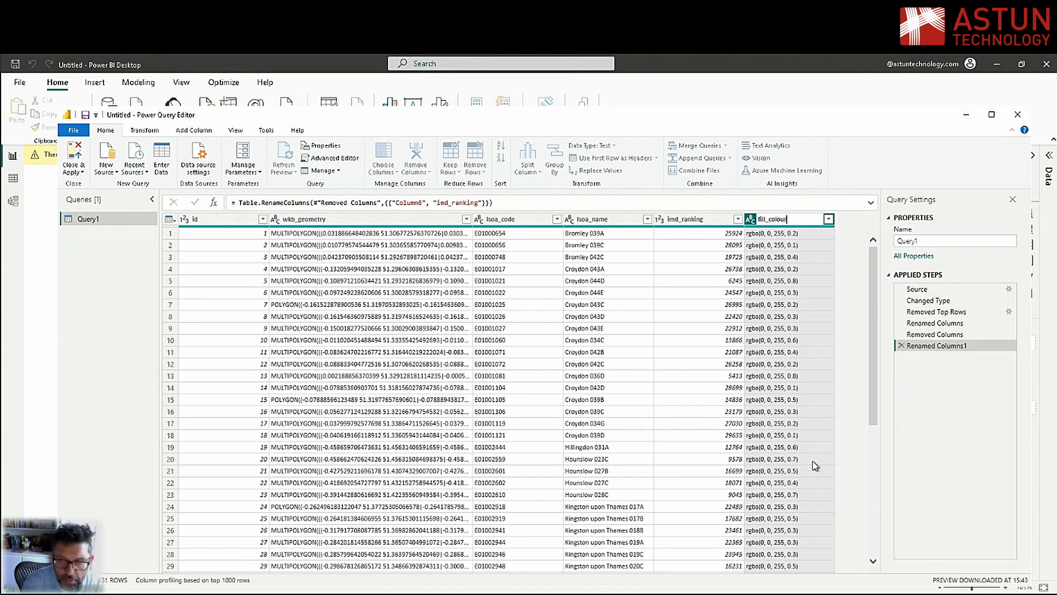
{"action": "type", "text": "ill_colour"}
{"action": "key", "text": "Return"}
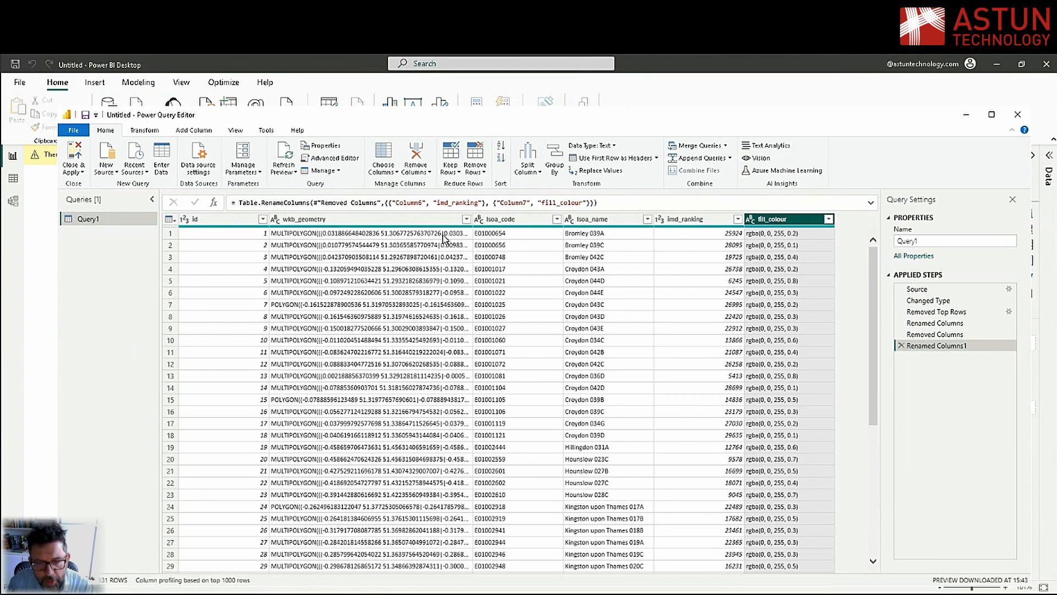
Replace every pipe character (|) with a comma (,) in the wkb_geometry column
{"action": "left_click", "coordinate": [379, 220]}
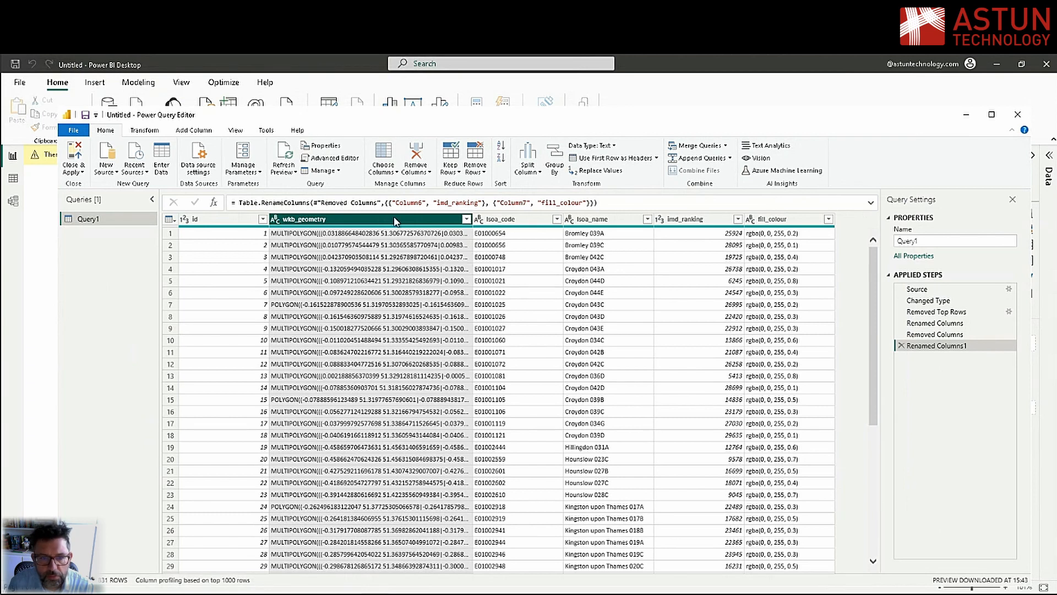
{"action": "left_click", "coordinate": [146, 131]}
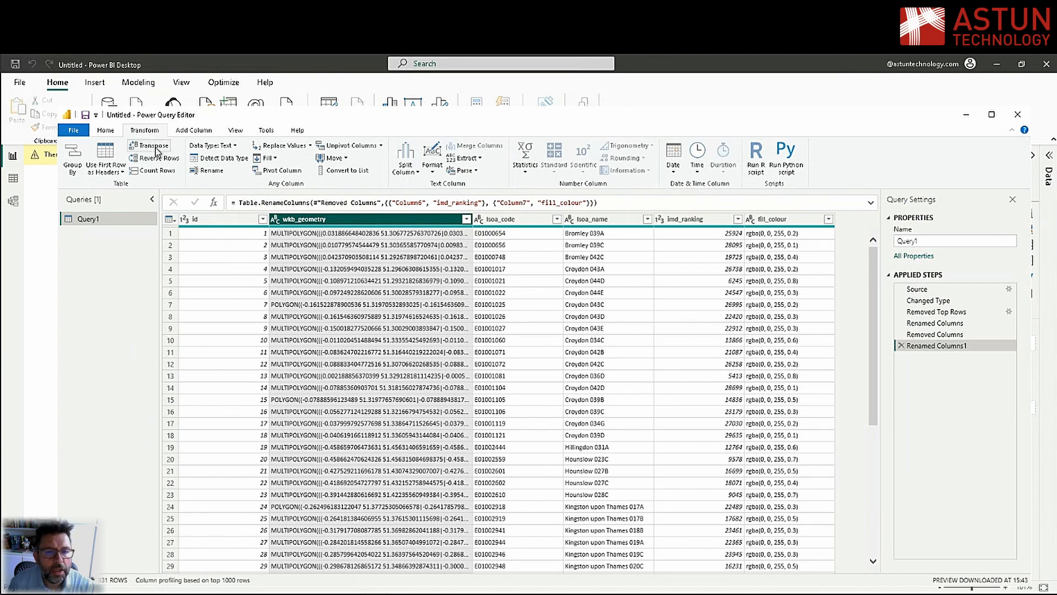
{"action": "left_click", "coordinate": [281, 147]}
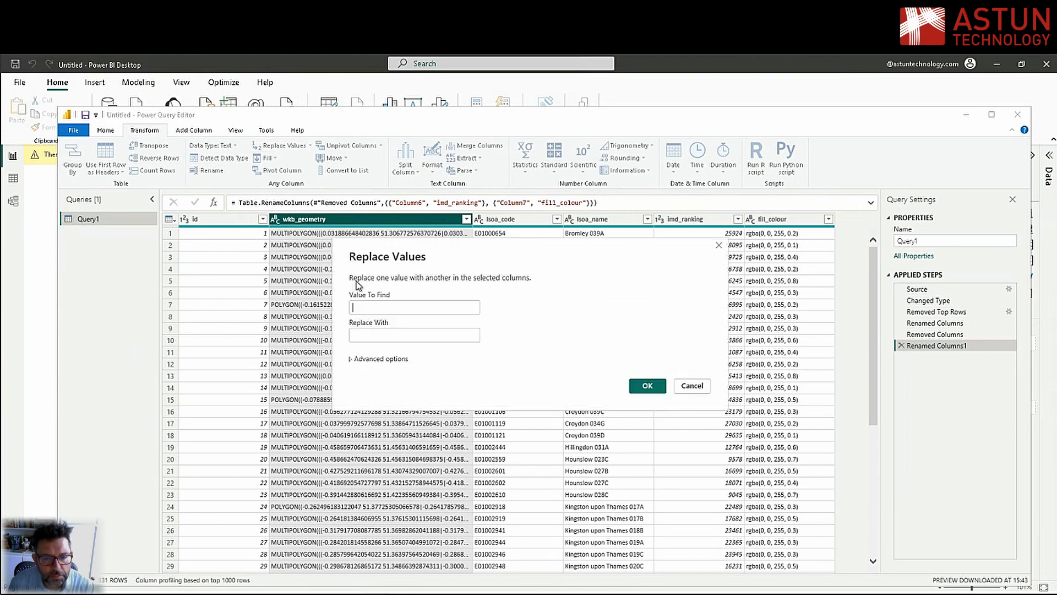
{"action": "left_click", "coordinate": [377, 338]}
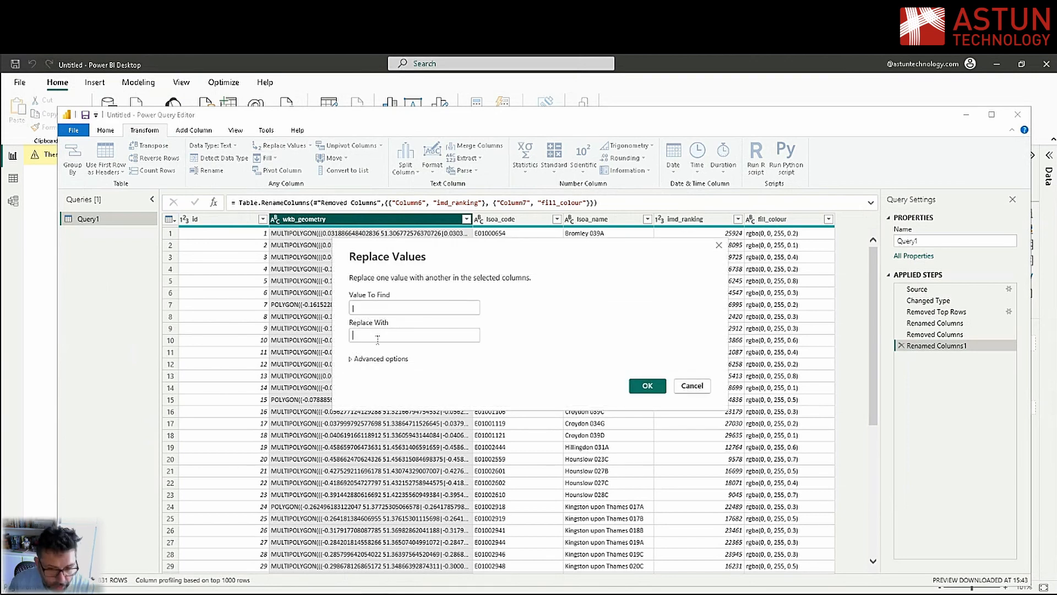
{"action": "left_click", "coordinate": [641, 385]}
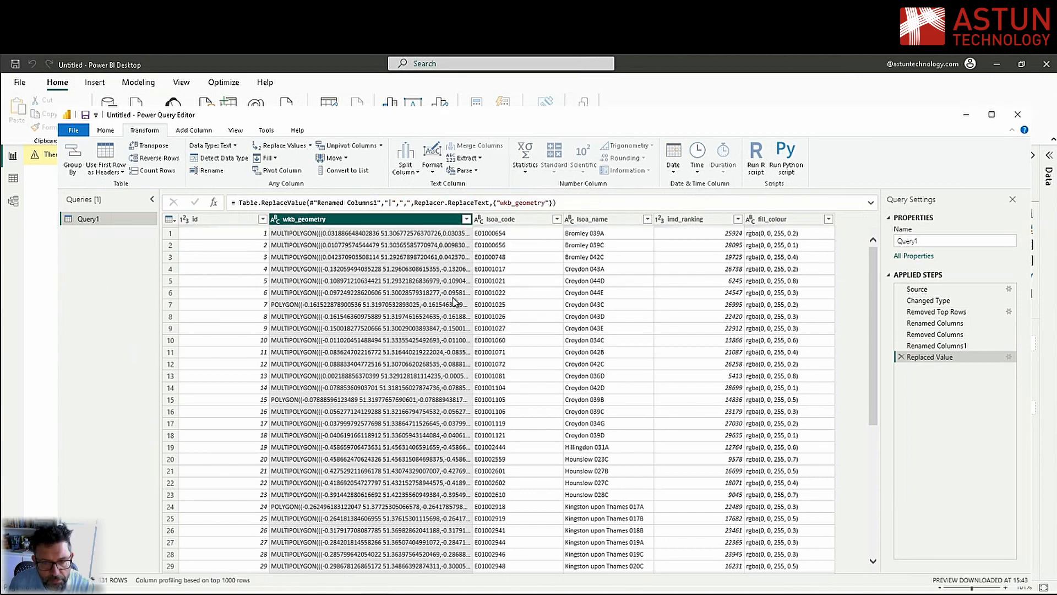
Rename the query as lsoa_imd, then close the query editor and apply the changes to the report
{"action": "double_click", "coordinate": [930, 240]}
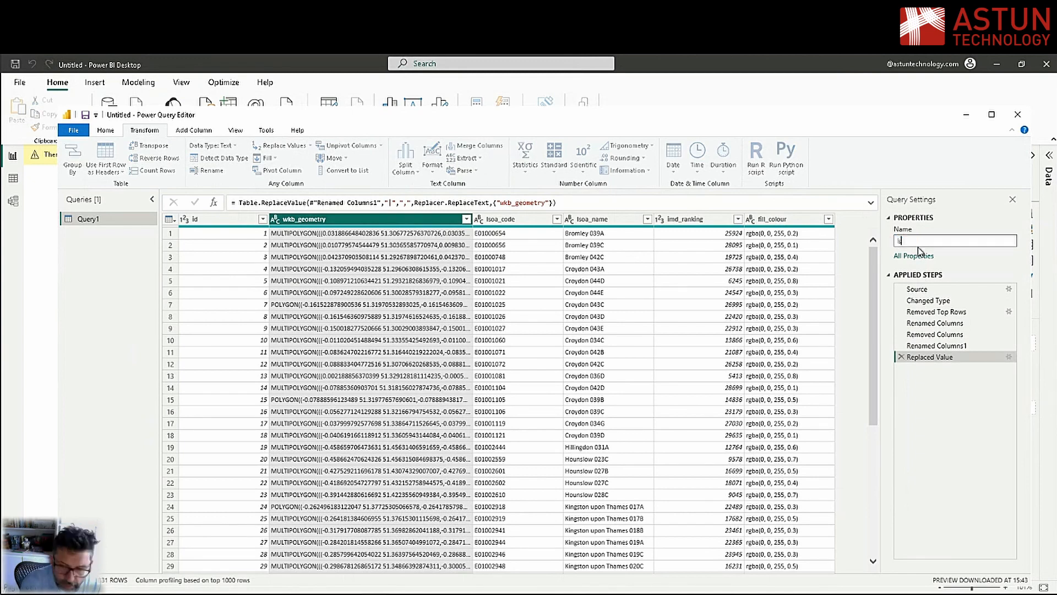
{"action": "type", "text": "lsoa_imd"}
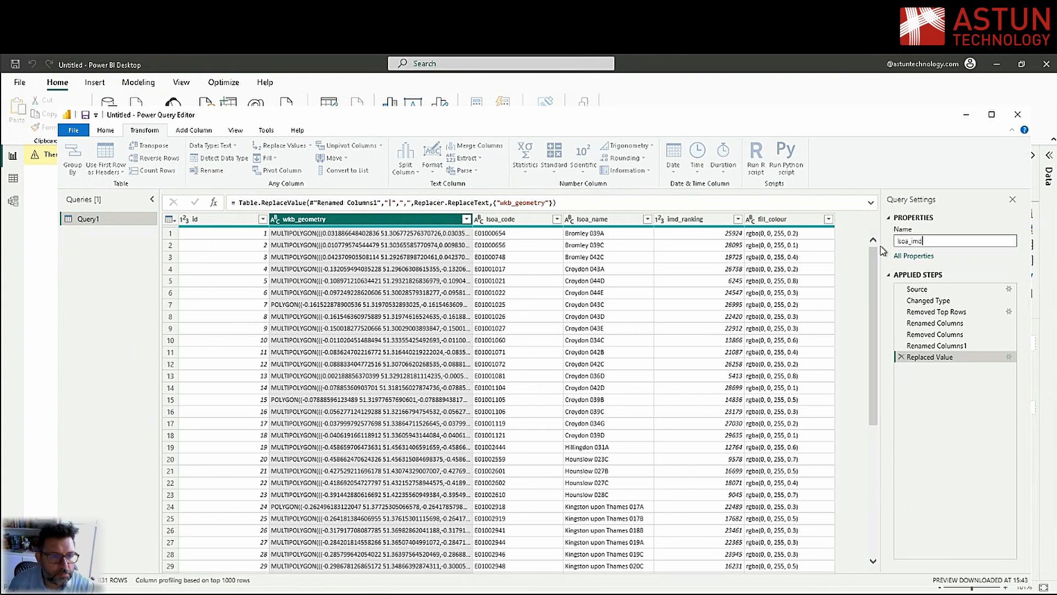
{"action": "left_click", "coordinate": [81, 131]}
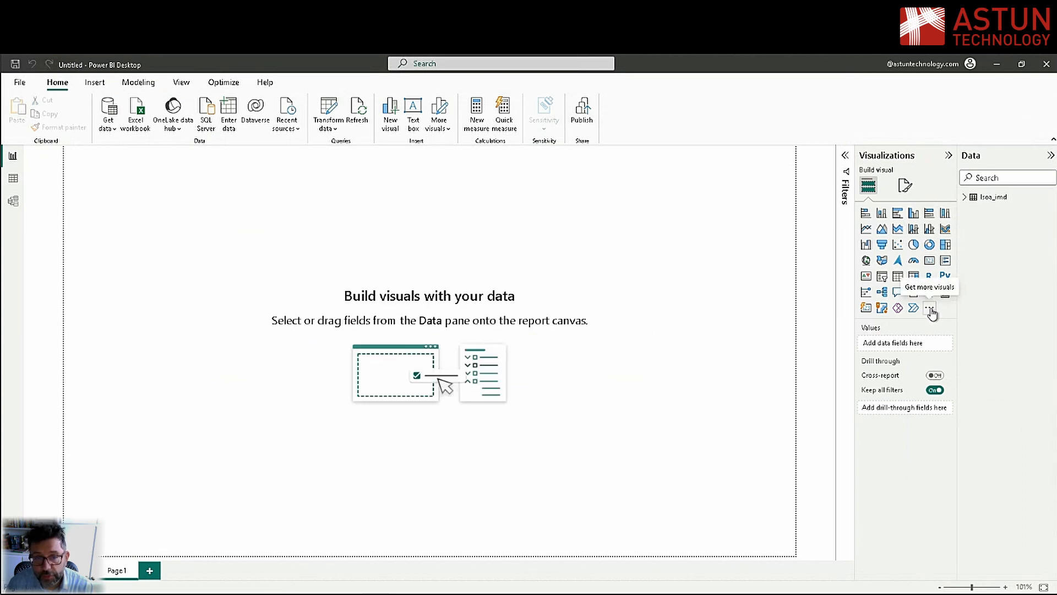
Search the available Power BI visuals for "icon map" and add the Icon Map visual to the report's visual types
{"action": "left_click", "coordinate": [930, 309]}
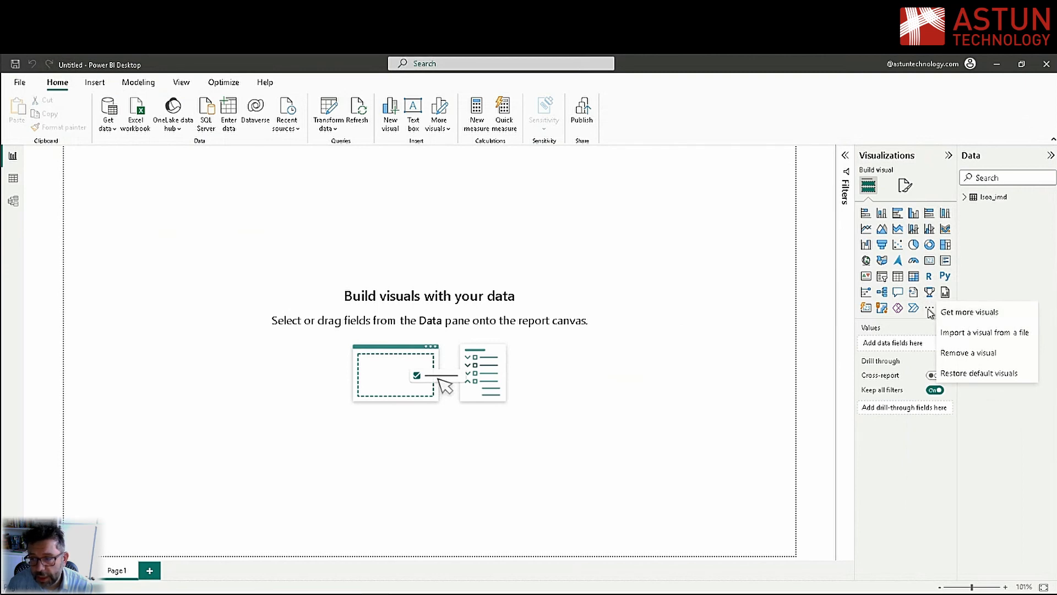
{"action": "left_click", "coordinate": [955, 314]}
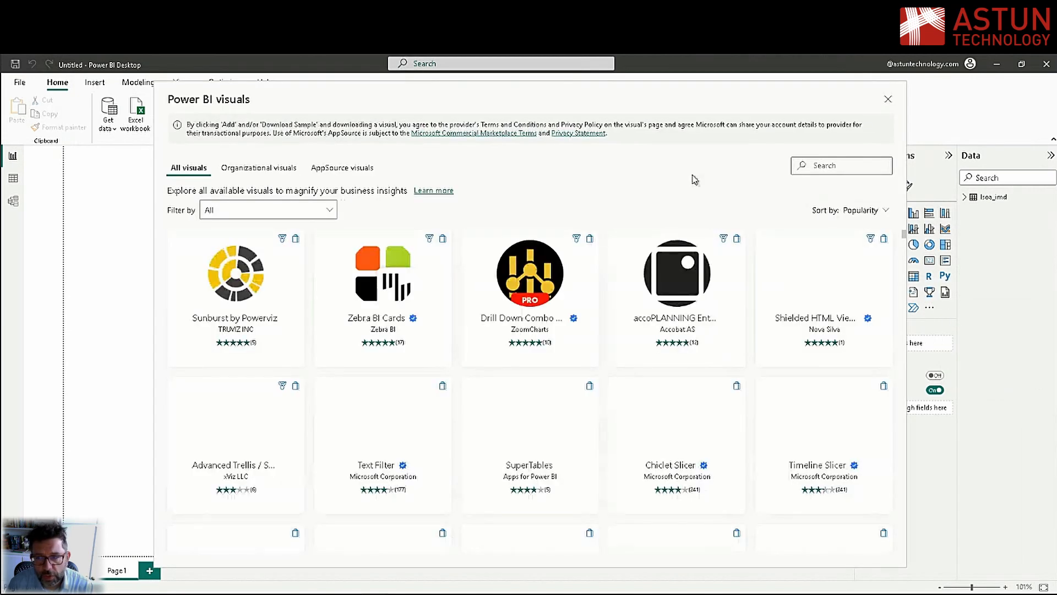
{"action": "left_click", "coordinate": [826, 167]}
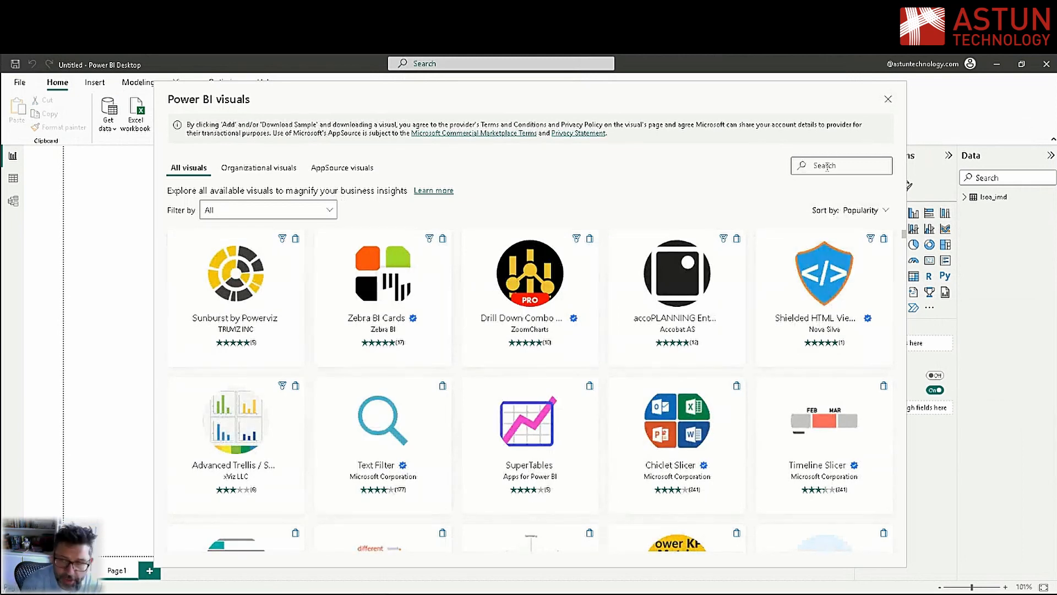
{"action": "type", "text": "icon map"}
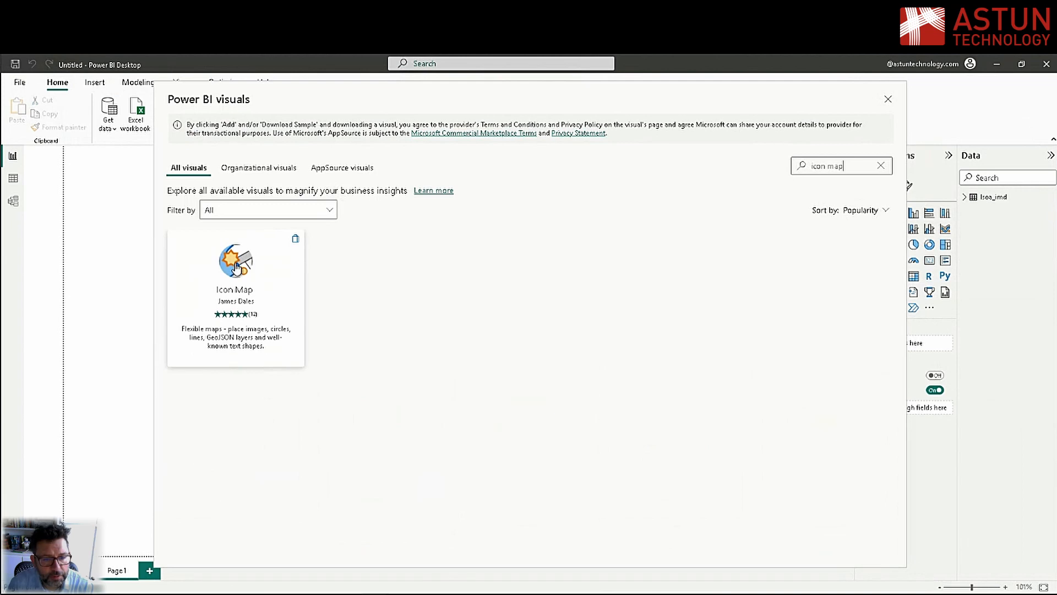
{"action": "left_click", "coordinate": [236, 264]}
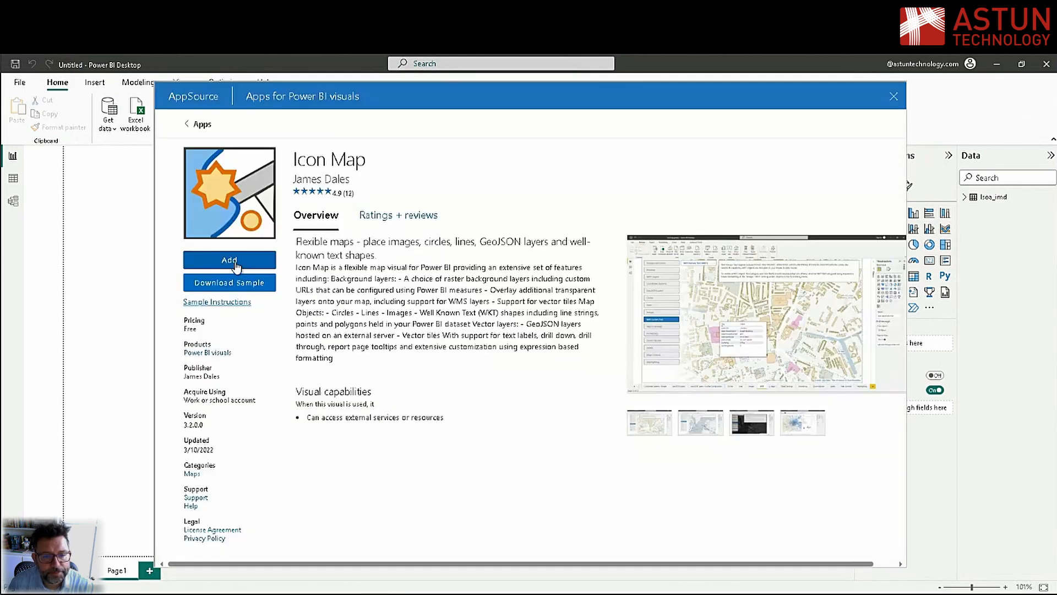
{"action": "left_click", "coordinate": [236, 268]}
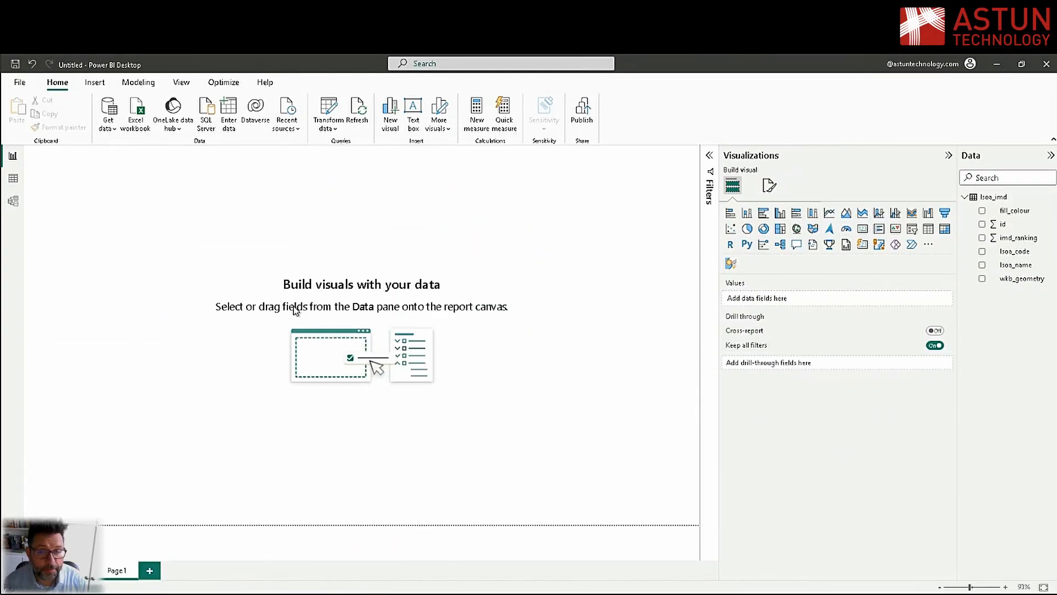
Place an Icon Map visual on the page, enlarge it to cover most of the canvas, and widen the data field list
{"action": "left_click", "coordinate": [732, 264]}
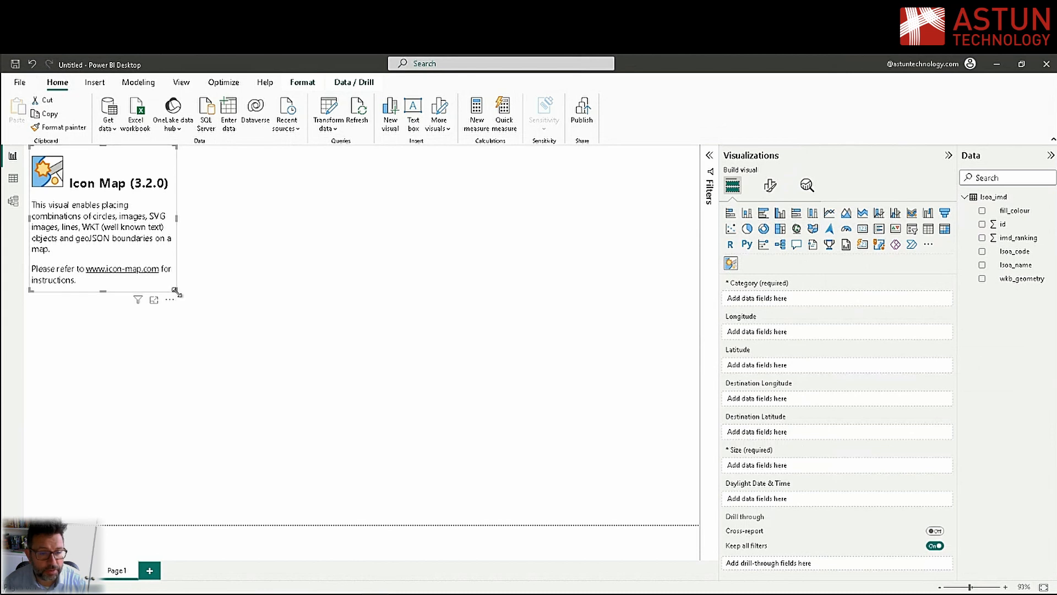
{"action": "left_click_drag", "start_coordinate": [177, 292], "coordinate": [624, 477]}
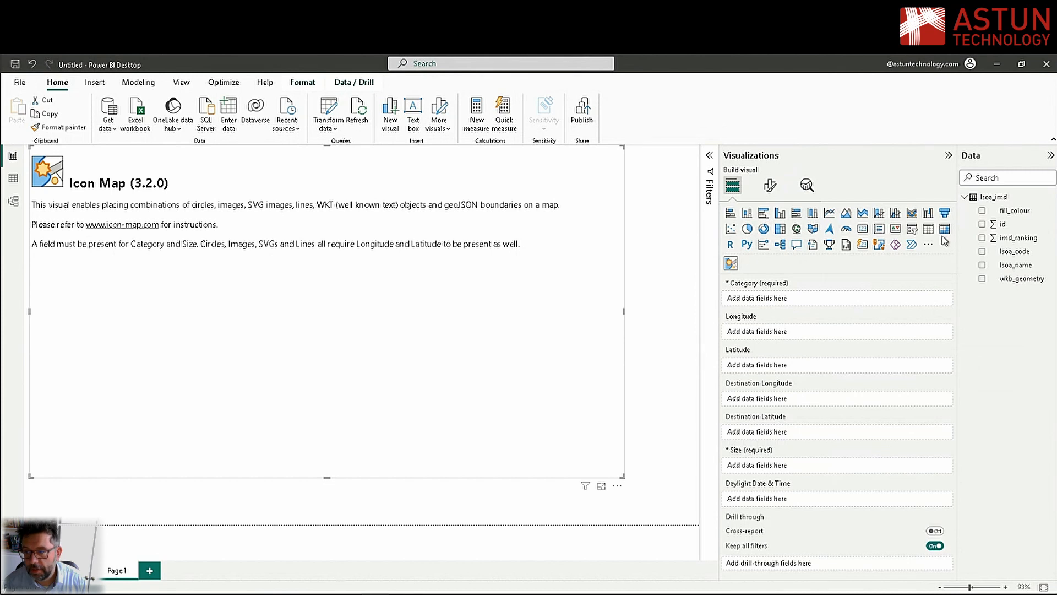
{"action": "left_click_drag", "start_coordinate": [958, 229], "coordinate": [900, 243]}
Assign imd_ranking as the map's Category and id as its Size, summarised by Count
{"action": "mouse_move", "coordinate": [714, 489]}
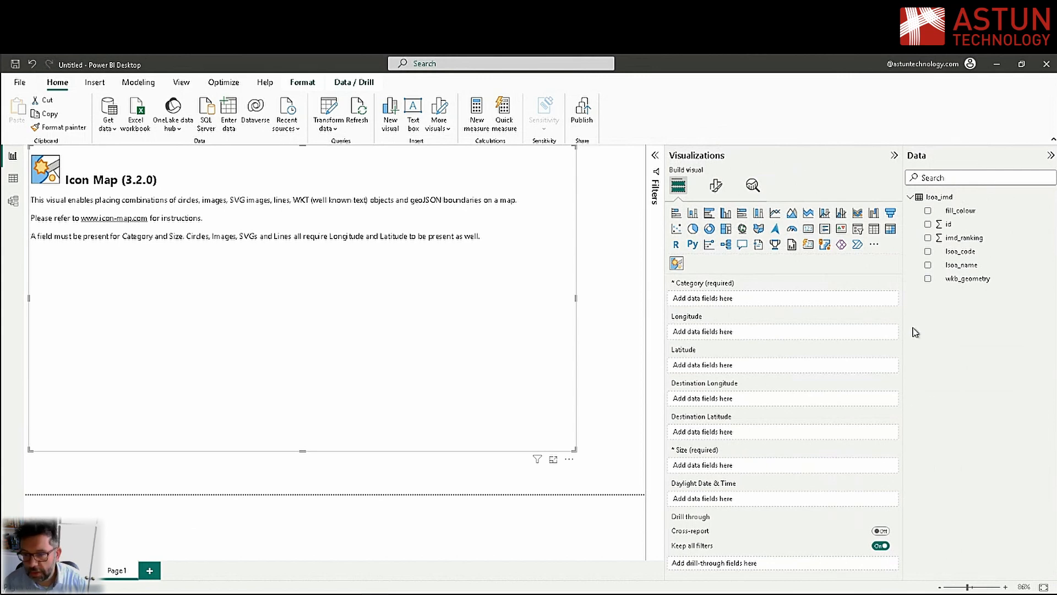
{"action": "mouse_move", "coordinate": [709, 288]}
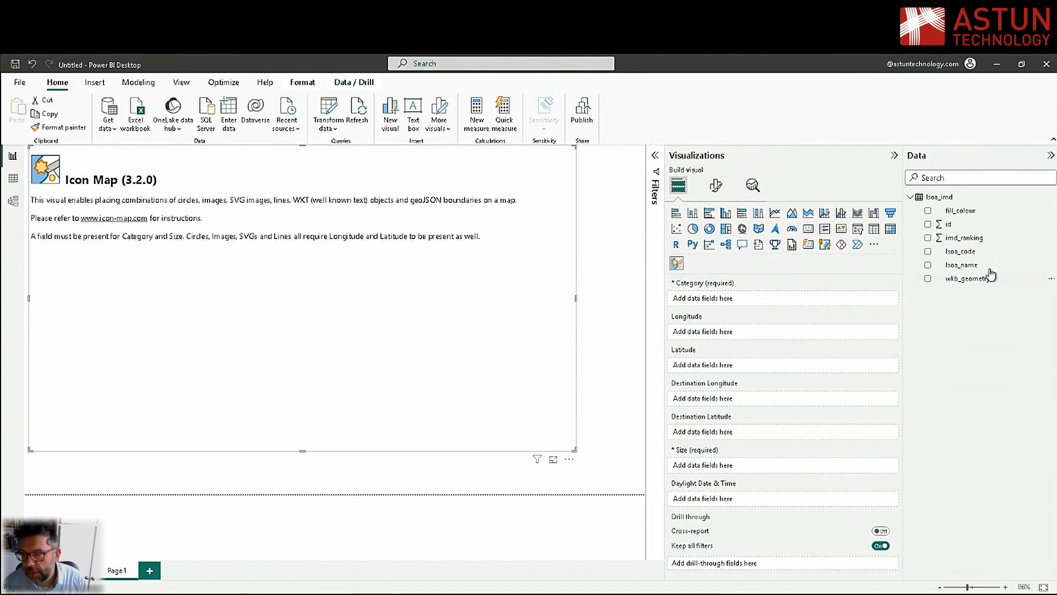
{"action": "left_click_drag", "start_coordinate": [969, 241], "coordinate": [759, 297]}
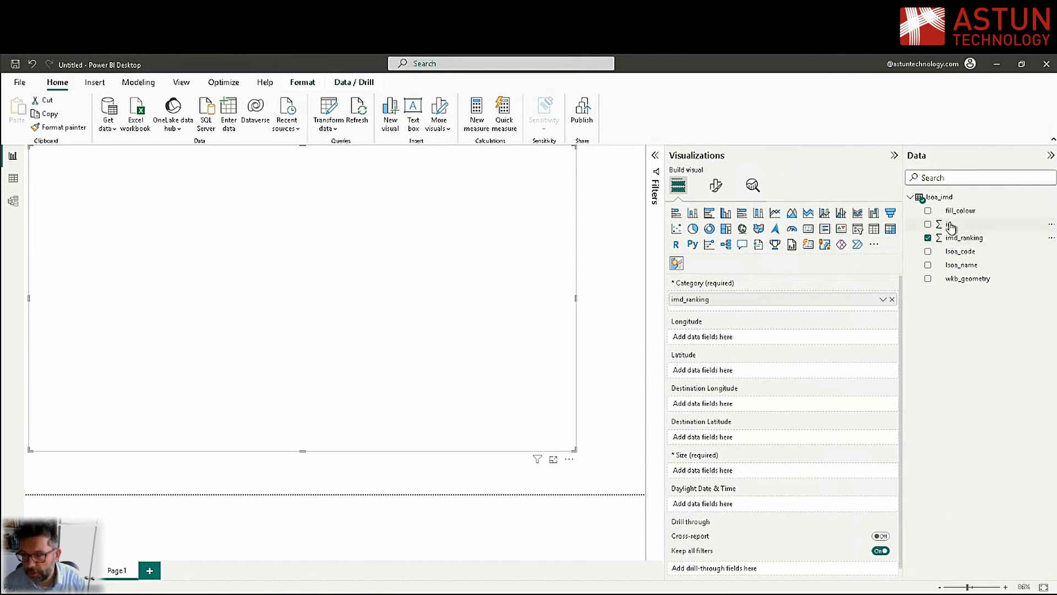
{"action": "left_click_drag", "start_coordinate": [951, 227], "coordinate": [749, 472]}
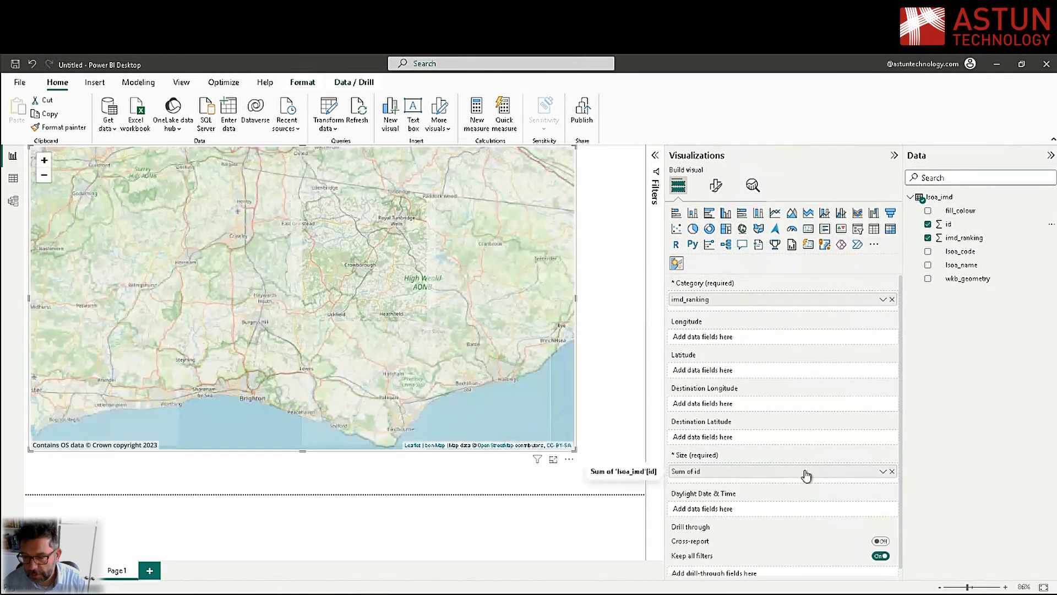
{"action": "left_click", "coordinate": [882, 472]}
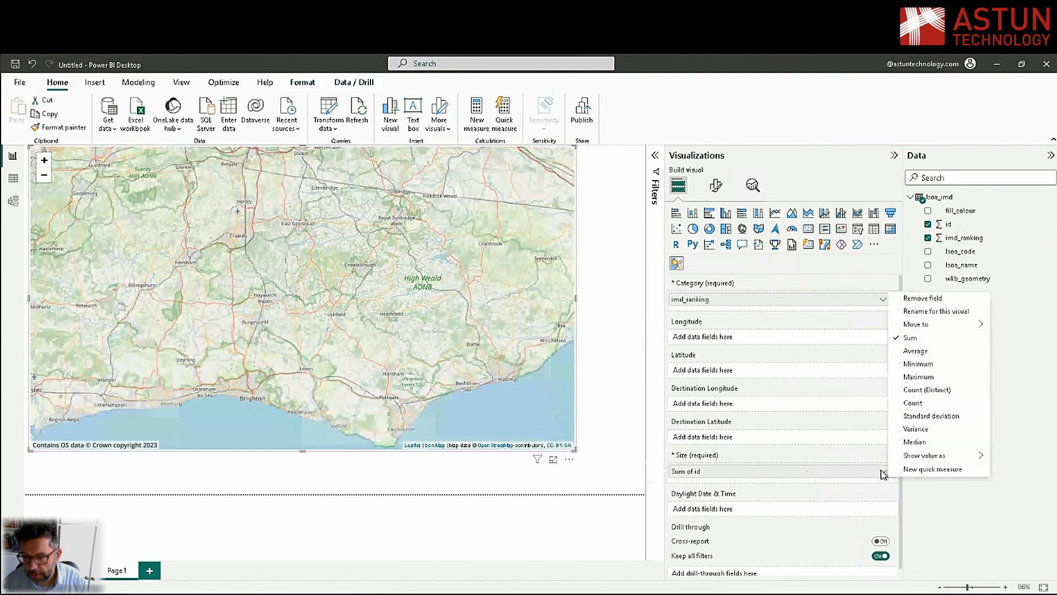
{"action": "left_click", "coordinate": [922, 404]}
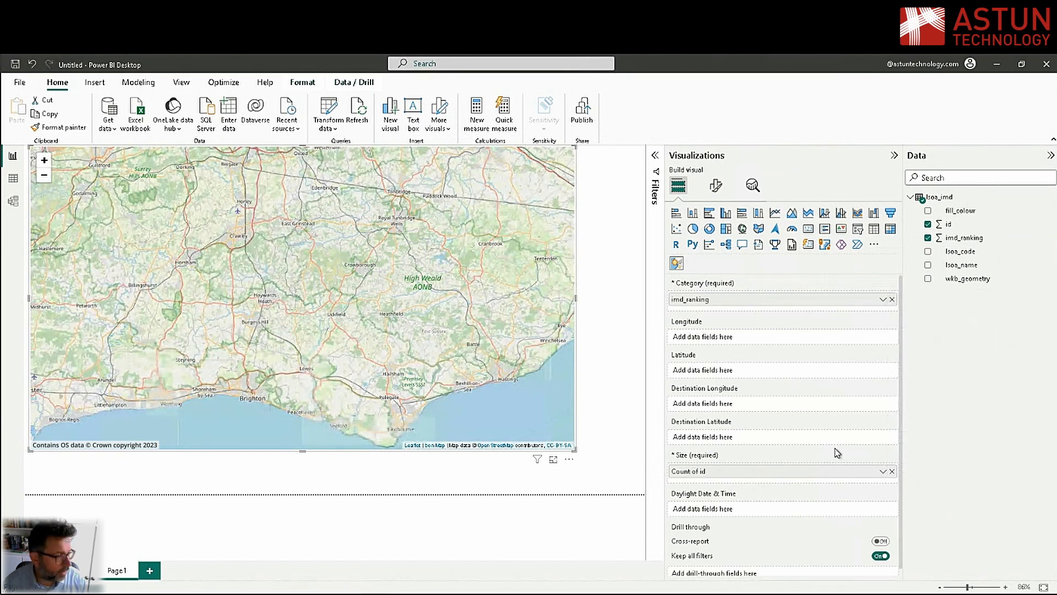
Base the map objects' Image / WKT property on the field value of wkb_geometry with First summarization
{"action": "left_click", "coordinate": [717, 186]}
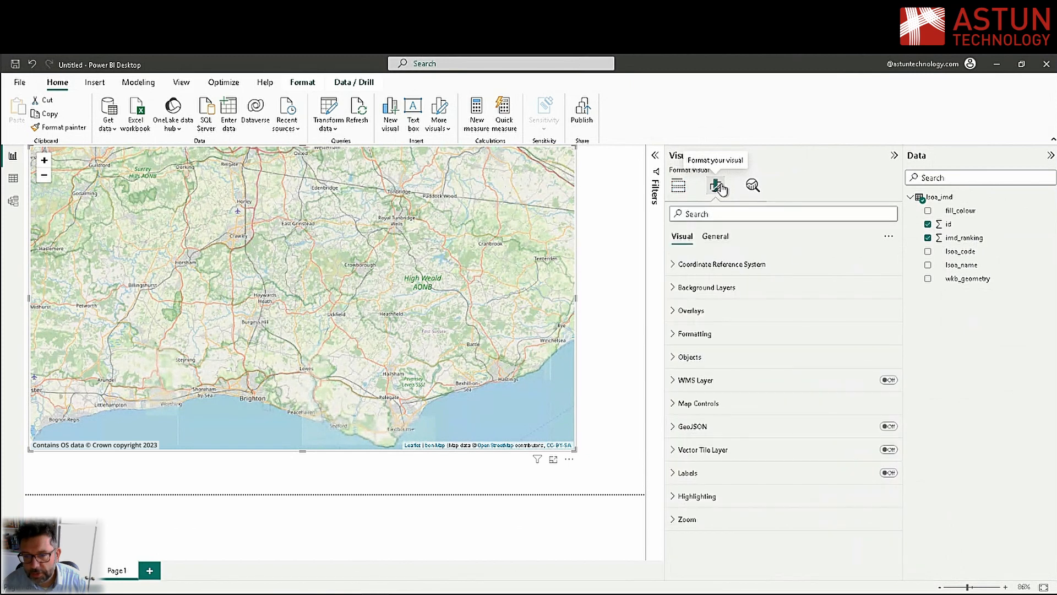
{"action": "left_click", "coordinate": [704, 361]}
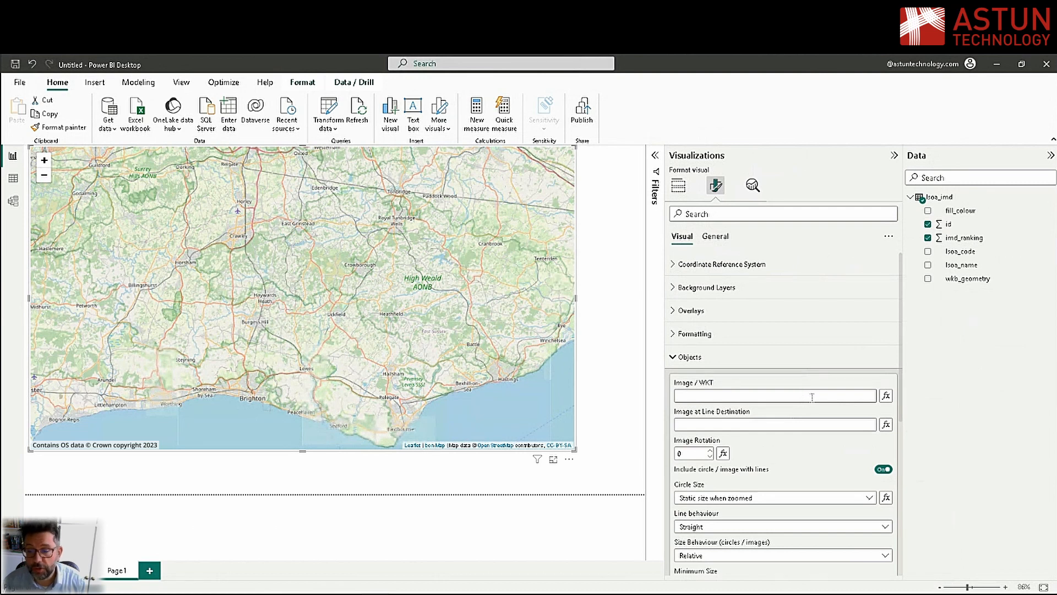
{"action": "left_click", "coordinate": [886, 396]}
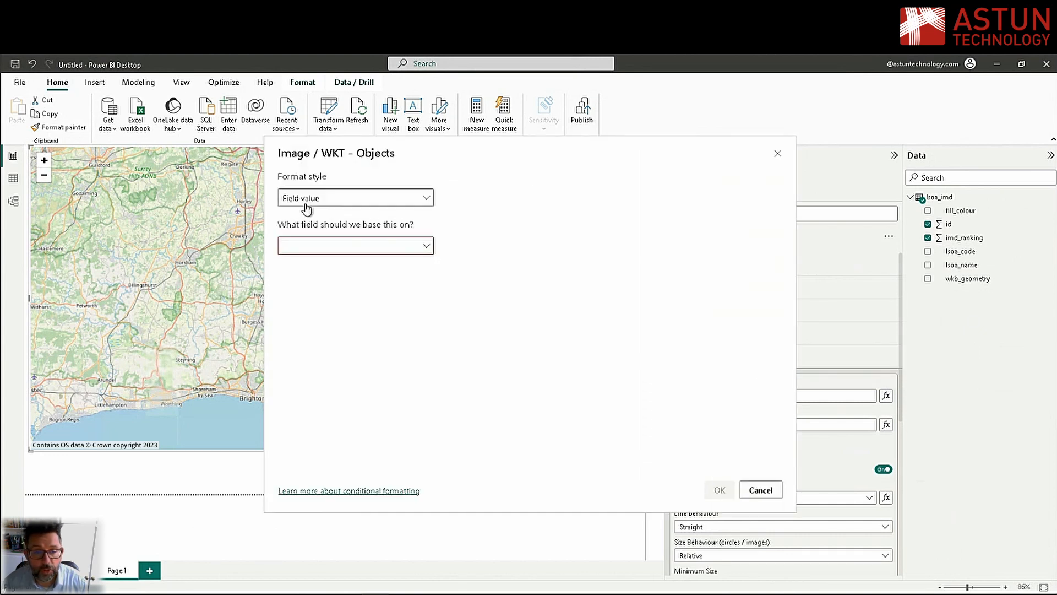
{"action": "left_click", "coordinate": [323, 246]}
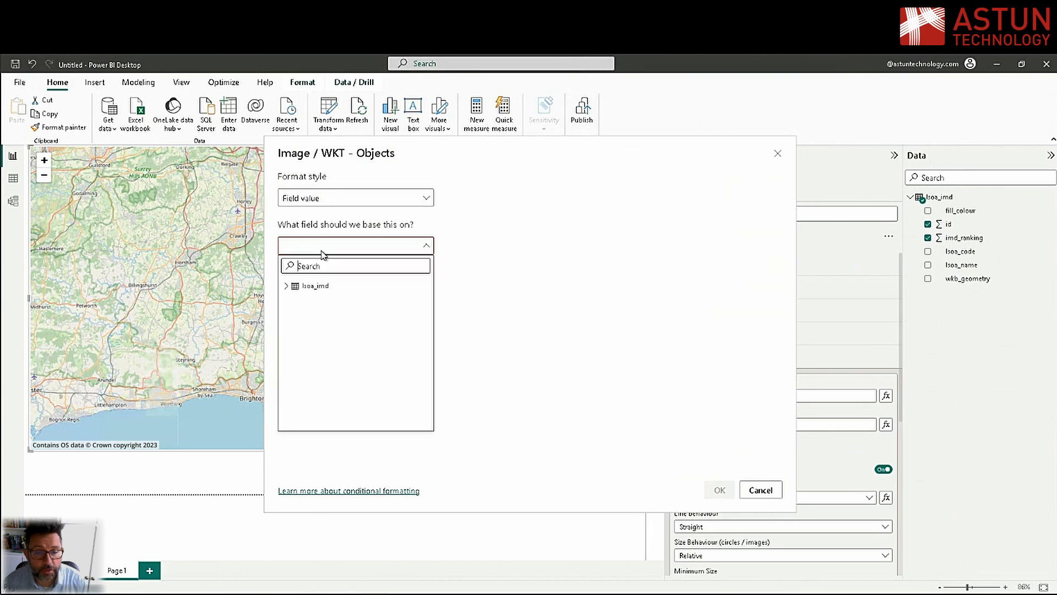
{"action": "left_click", "coordinate": [285, 286]}
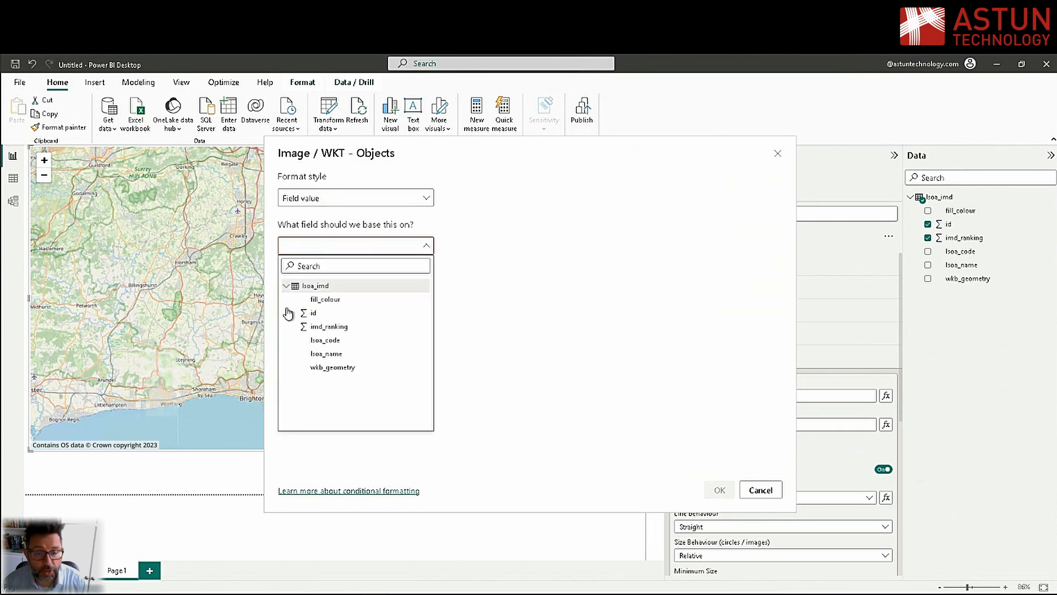
{"action": "left_click", "coordinate": [329, 368]}
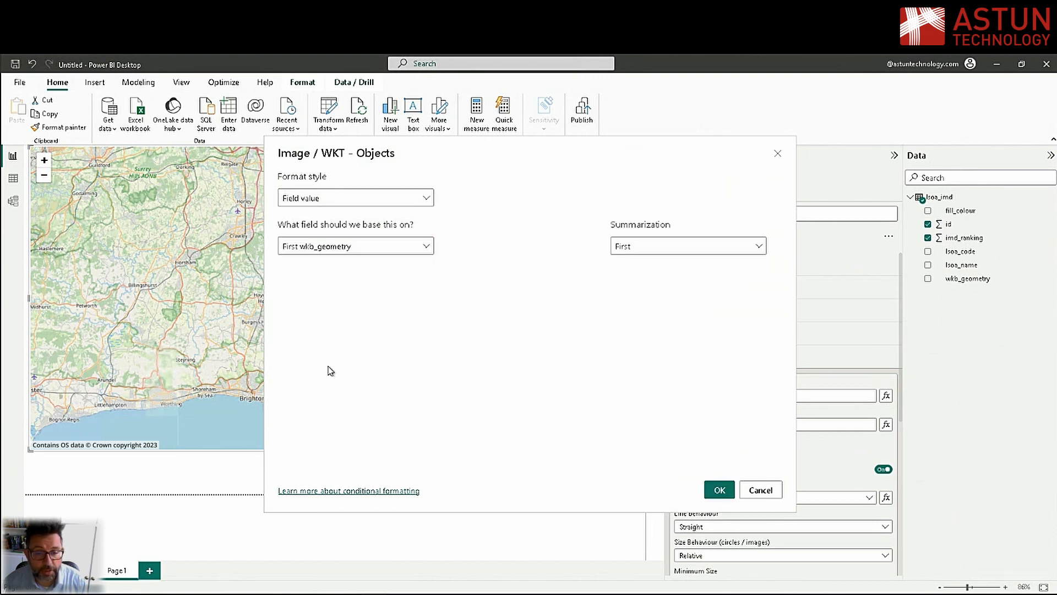
{"action": "left_click", "coordinate": [719, 489]}
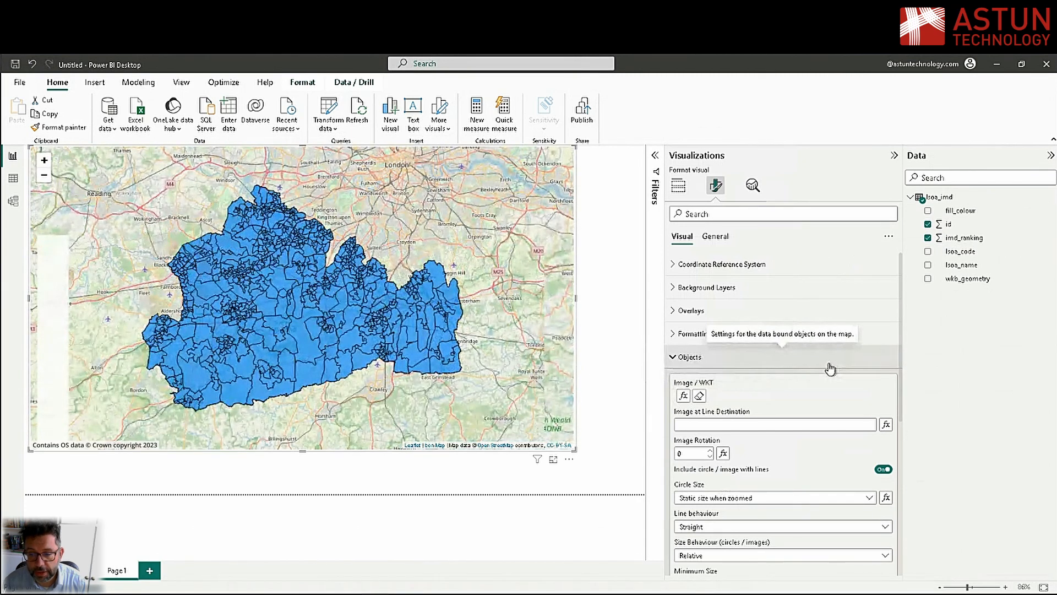
{"action": "left_click", "coordinate": [763, 368]}
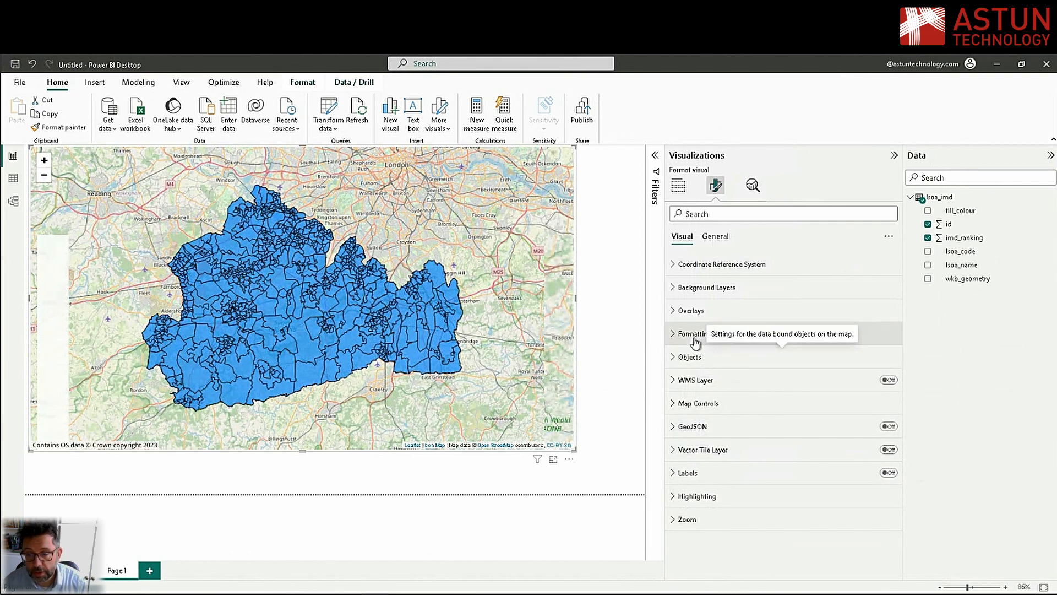
Format the map shapes' fill color by field value, based on the fill_colour field with First summarization
{"action": "left_click", "coordinate": [745, 340]}
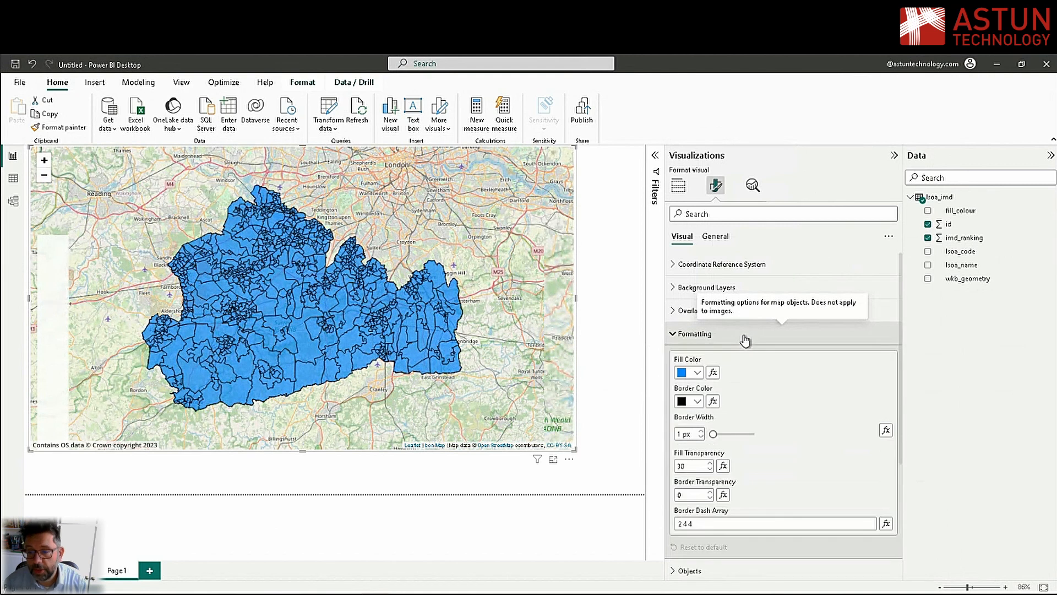
{"action": "left_click", "coordinate": [713, 373]}
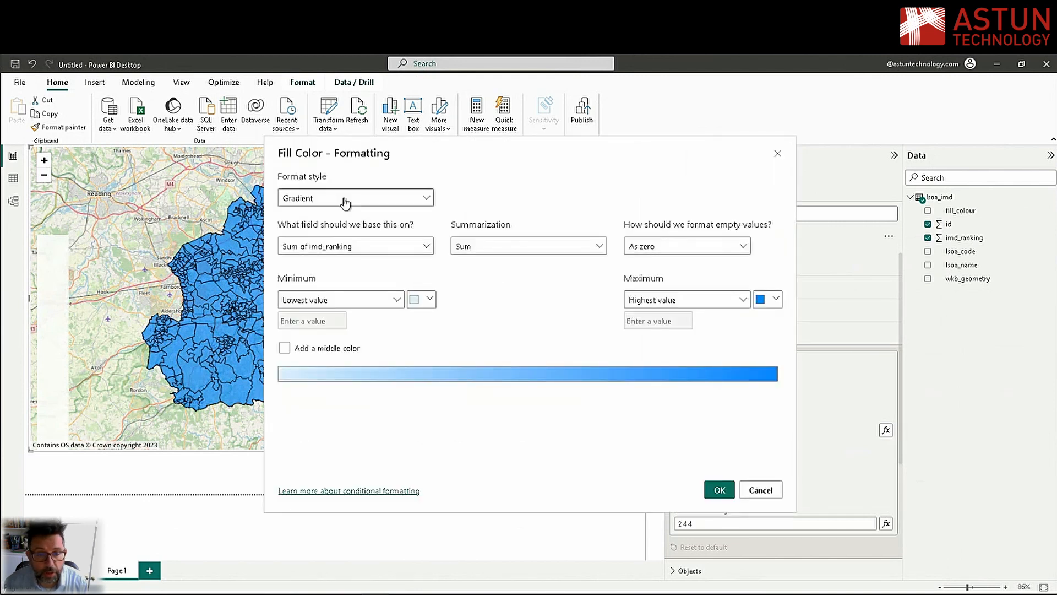
{"action": "left_click", "coordinate": [345, 202]}
{"action": "left_click", "coordinate": [303, 253]}
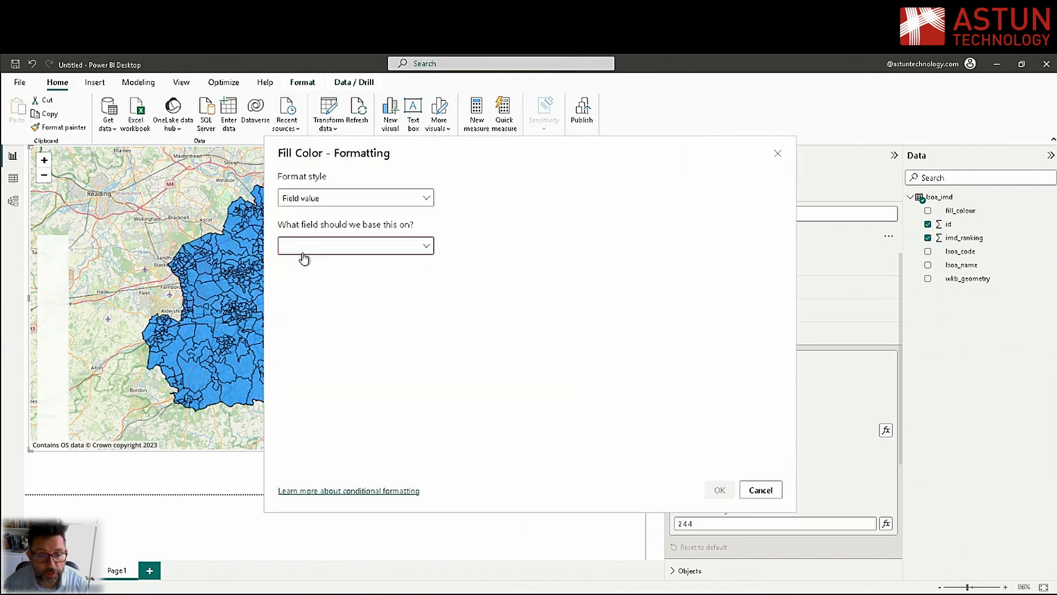
{"action": "left_click", "coordinate": [337, 249]}
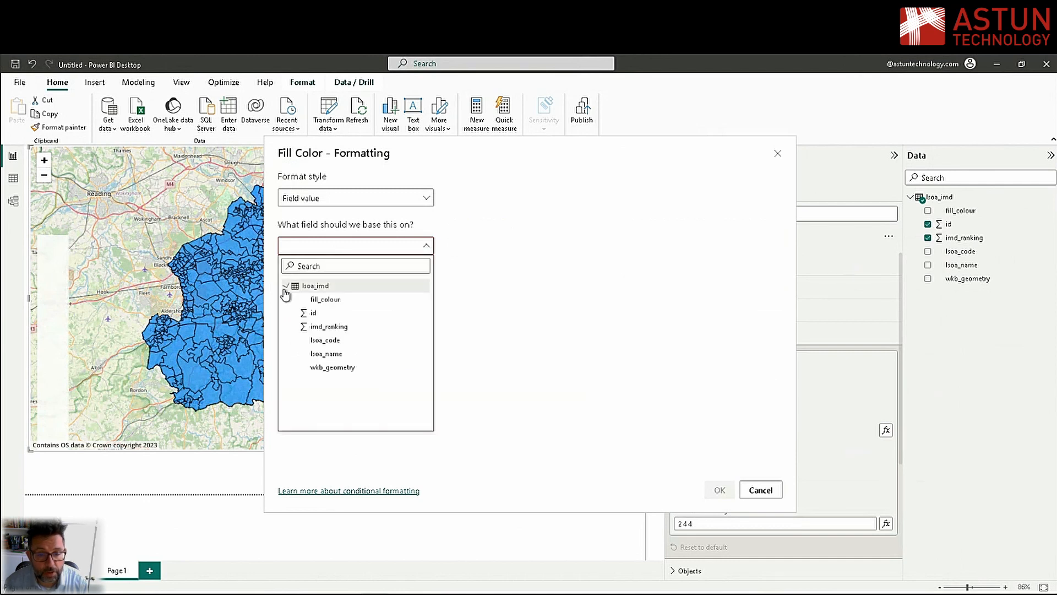
{"action": "left_click", "coordinate": [332, 301]}
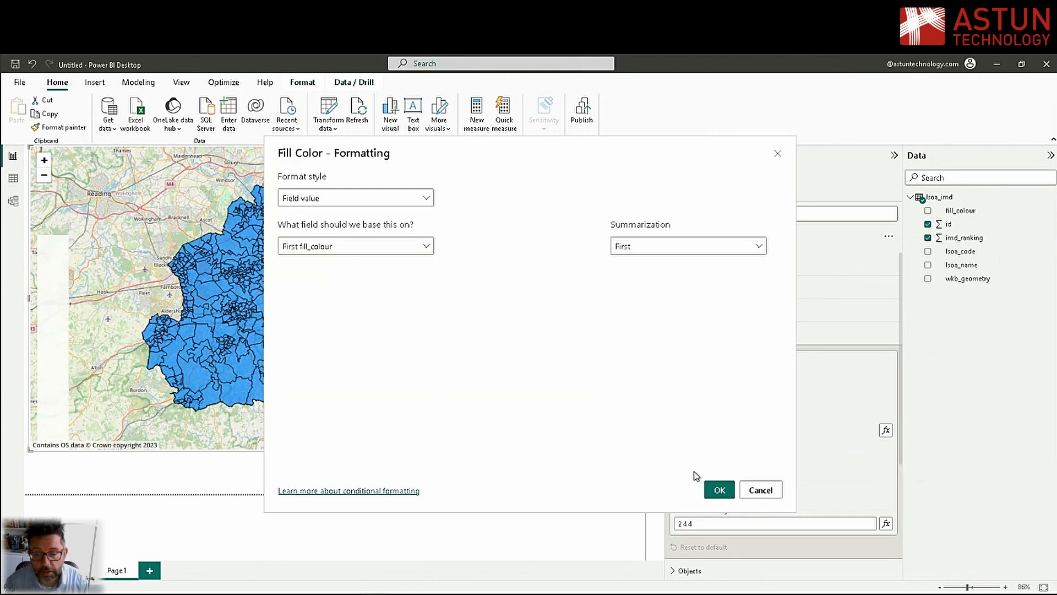
{"action": "left_click", "coordinate": [717, 490]}
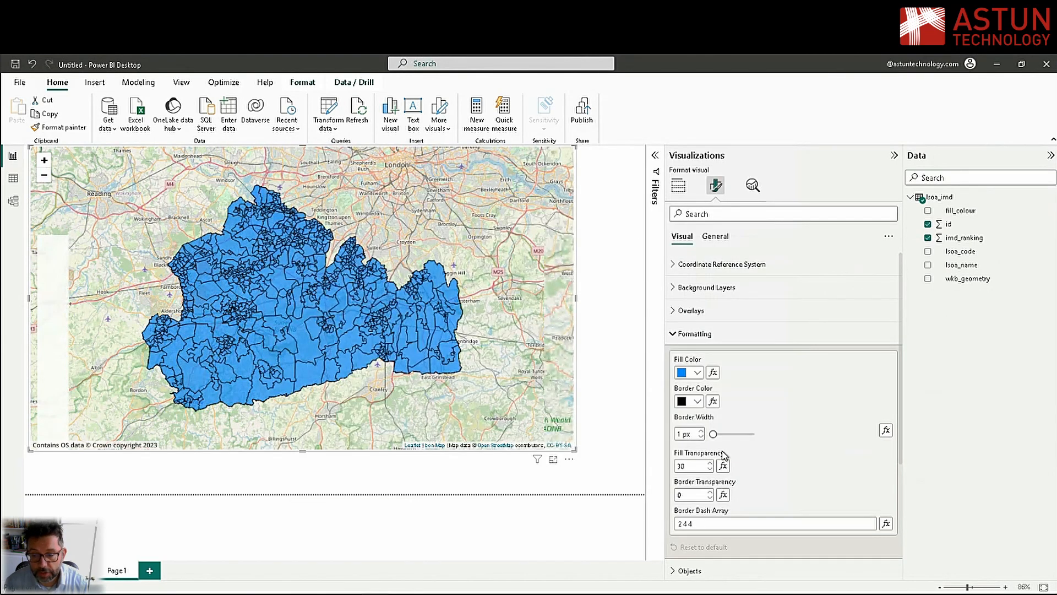
Set the fill transparency of the map shapes to 0
{"action": "double_click", "coordinate": [692, 465]}
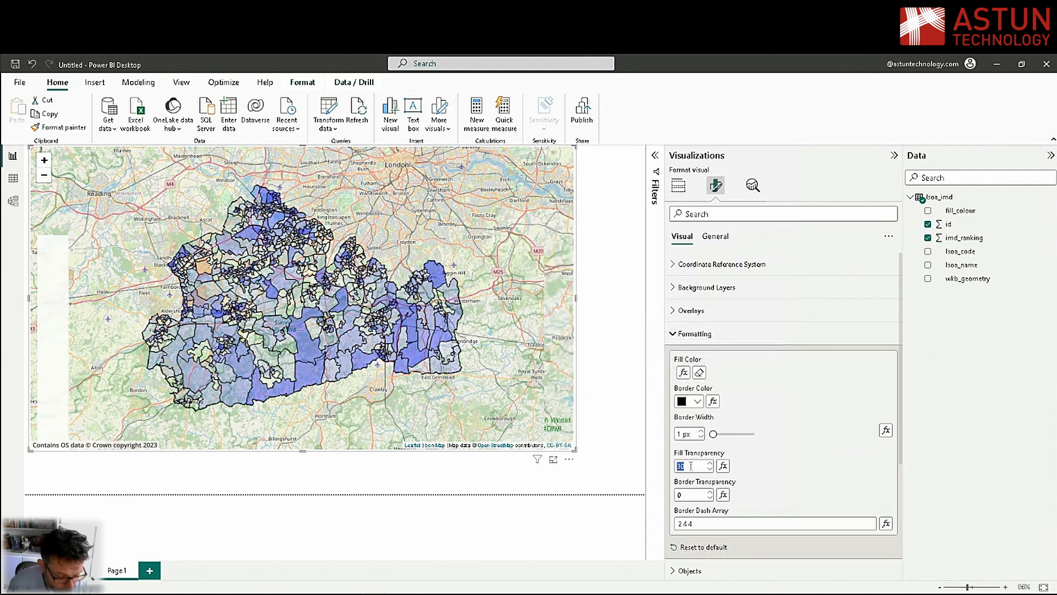
{"action": "type", "text": "0"}
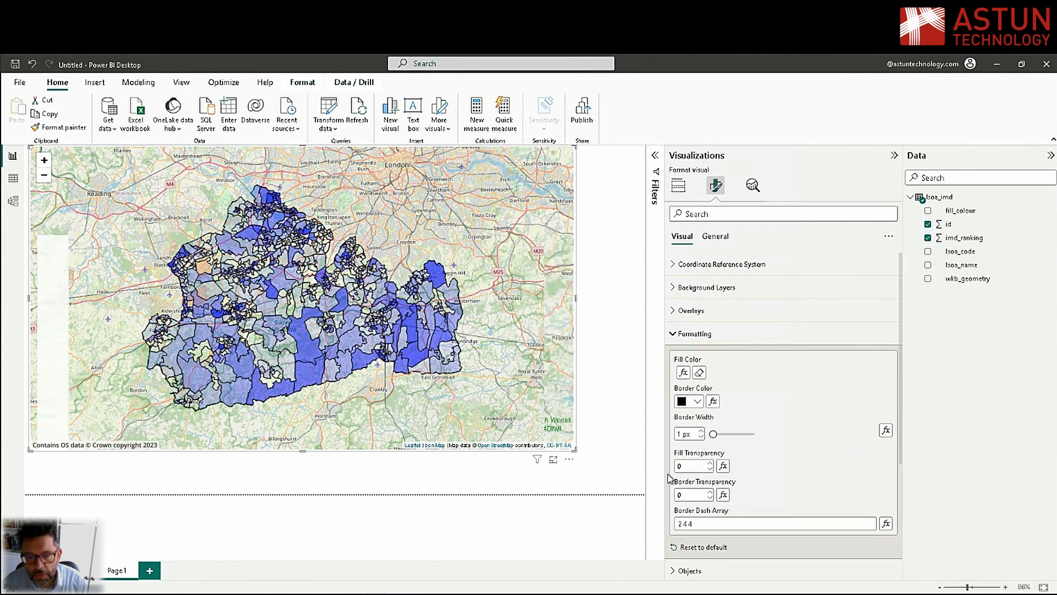
{"action": "left_click", "coordinate": [758, 340]}
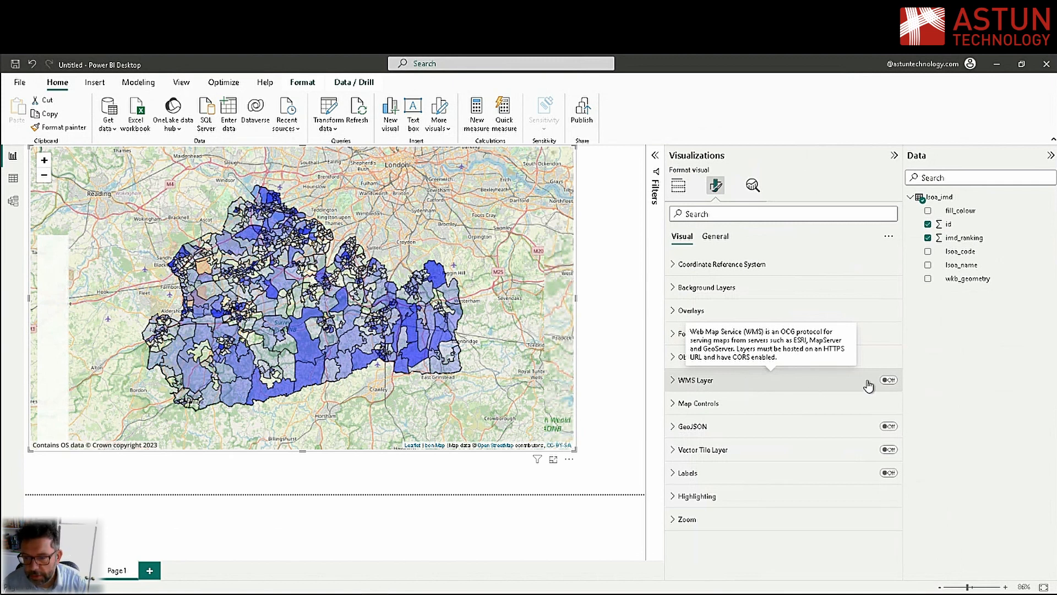
Paste the copied map service address for base_api.map with service=wms as the map's WMS layer URL
{"action": "left_click", "coordinate": [844, 384]}
{"action": "left_click", "coordinate": [716, 420]}
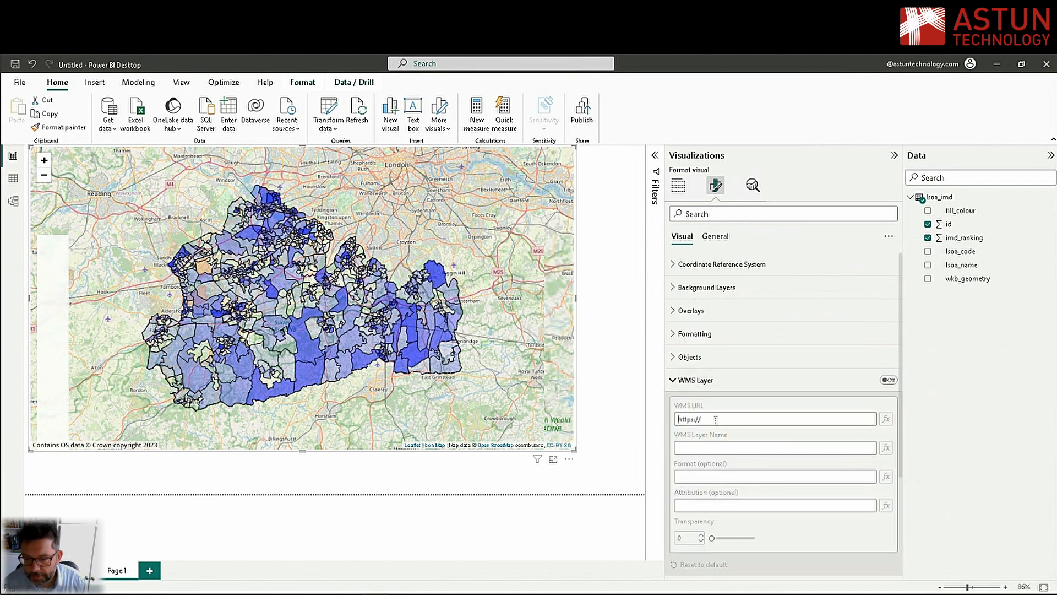
{"action": "right_click", "coordinate": [716, 420]}
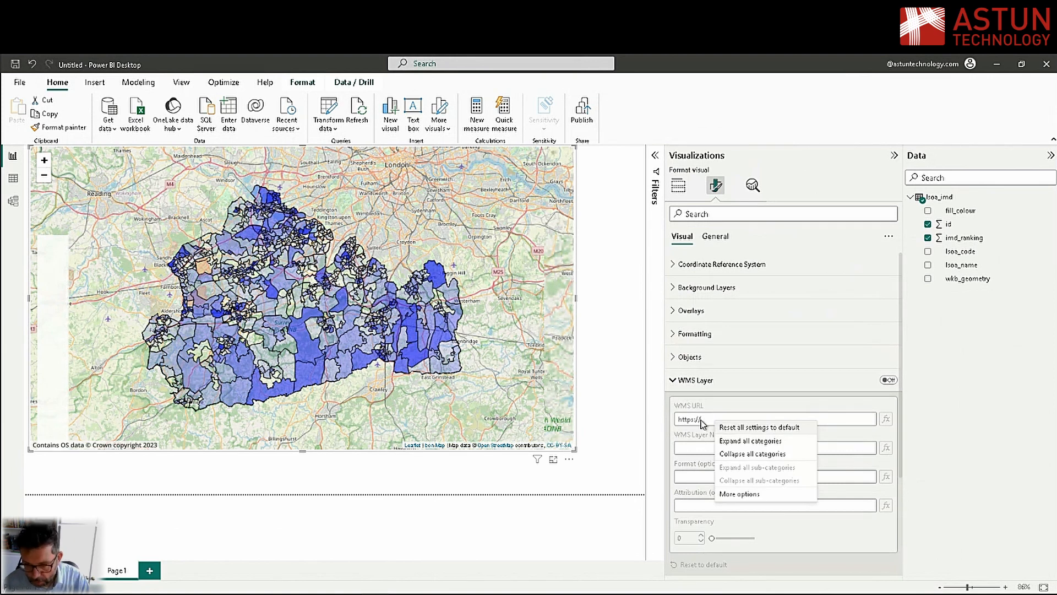
{"action": "left_click", "coordinate": [710, 419]}
{"action": "key", "text": "ctrl+v"}
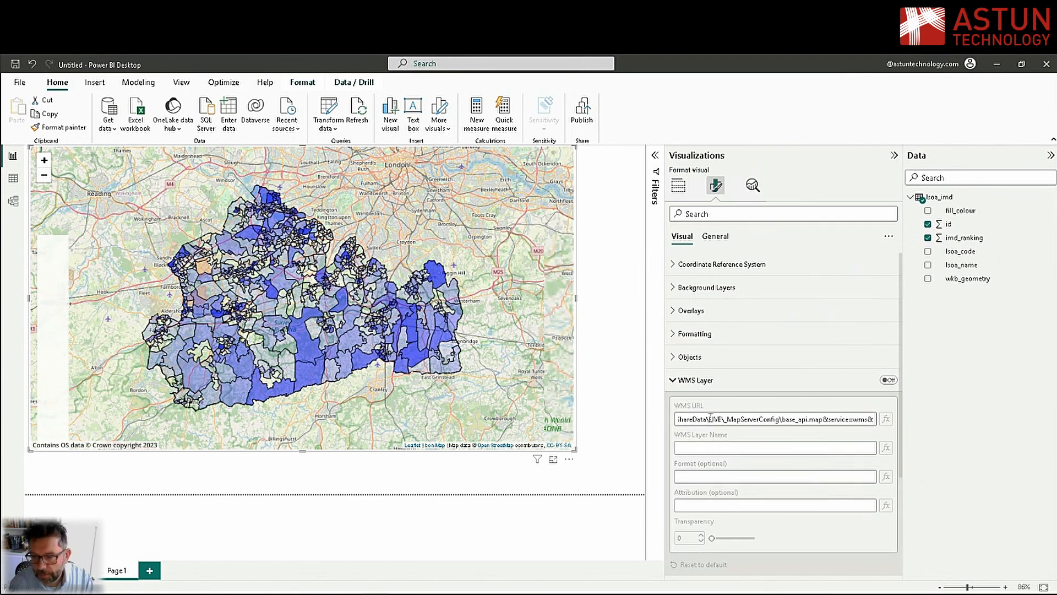
{"action": "key", "text": "Return"}
{"action": "key", "text": "End"}
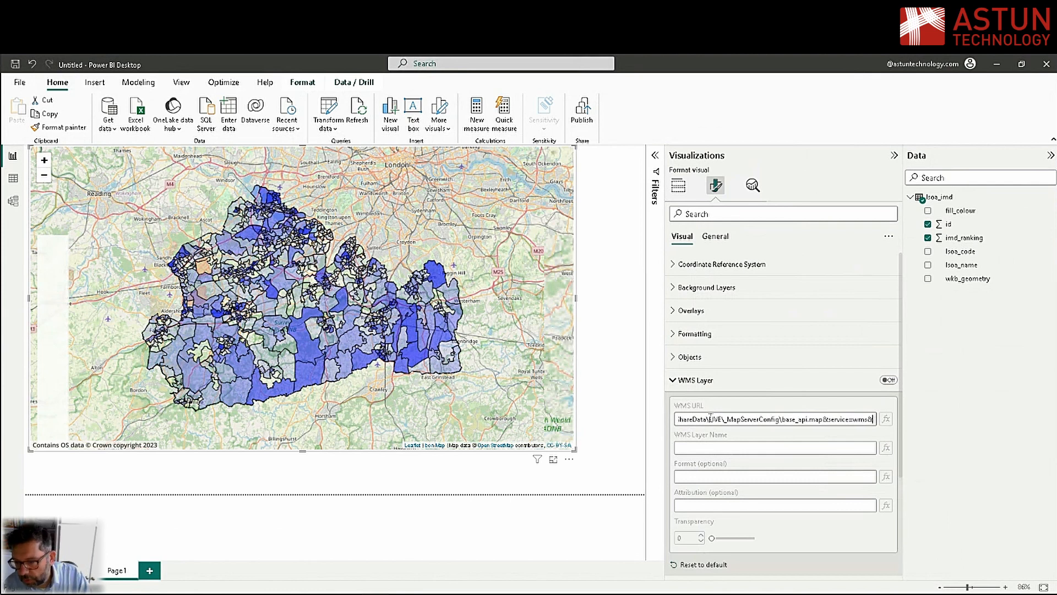
Examine the map file name base_api.map near the end of the WMS layer URL
{"action": "key", "text": "Left"}
{"action": "key", "text": "Left"}
{"action": "key", "text": "Left"}
{"action": "key", "text": "Left"}
{"action": "key", "text": "Left"}
{"action": "key", "text": "Left"}
{"action": "key", "text": "Left"}
{"action": "key", "text": "Left"}
{"action": "key", "text": "Left"}
{"action": "key", "text": "Left"}
{"action": "key", "text": "Left"}
{"action": "key", "text": "Left"}
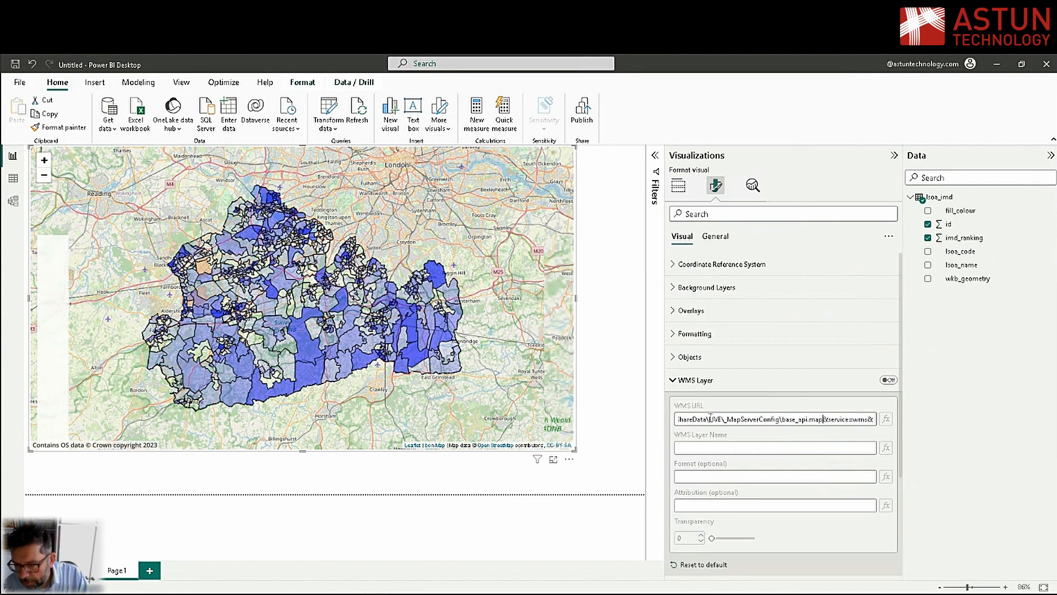
{"action": "key", "text": "Right"}
{"action": "key", "text": "Right"}
{"action": "key", "text": "shift+Left"}
{"action": "key", "text": "shift+Left"}
{"action": "key", "text": "shift+Left"}
{"action": "key", "text": "shift+Left"}
{"action": "key", "text": "shift+Left"}
{"action": "key", "text": "shift+Left"}
{"action": "key", "text": "shift+Left"}
{"action": "key", "text": "shift+Left"}
{"action": "key", "text": "shift+Left"}
{"action": "key", "text": "shift+Left"}
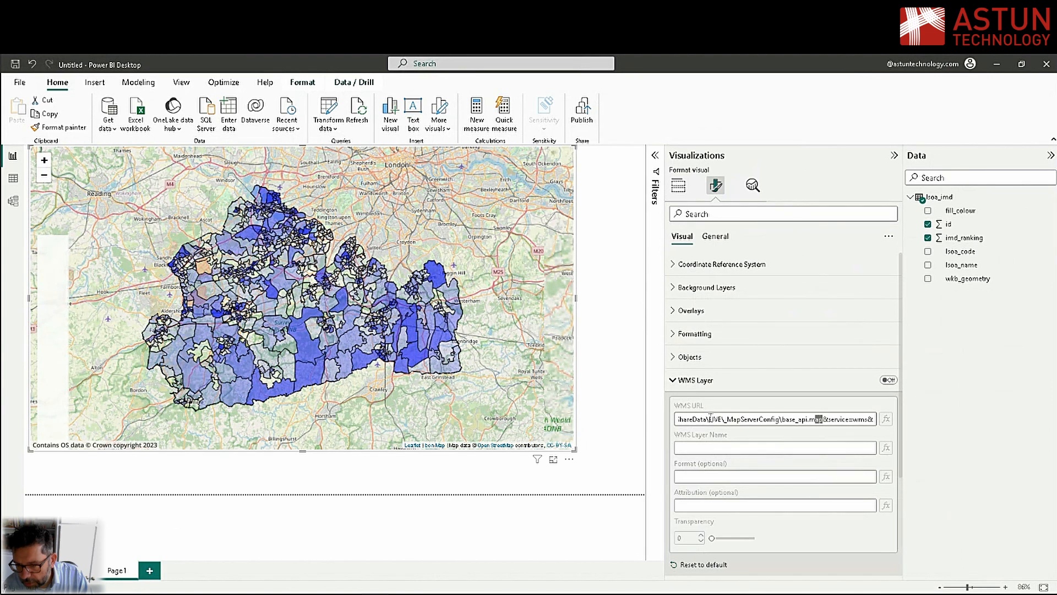
{"action": "key", "text": "shift+Left"}
{"action": "key", "text": "shift+Left"}
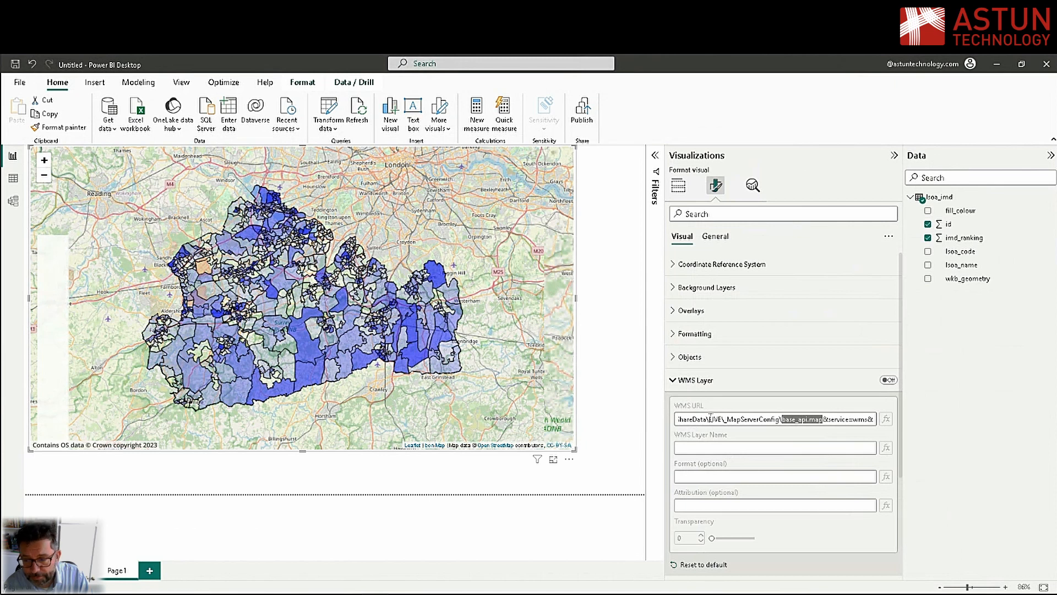
{"action": "key", "text": "End"}
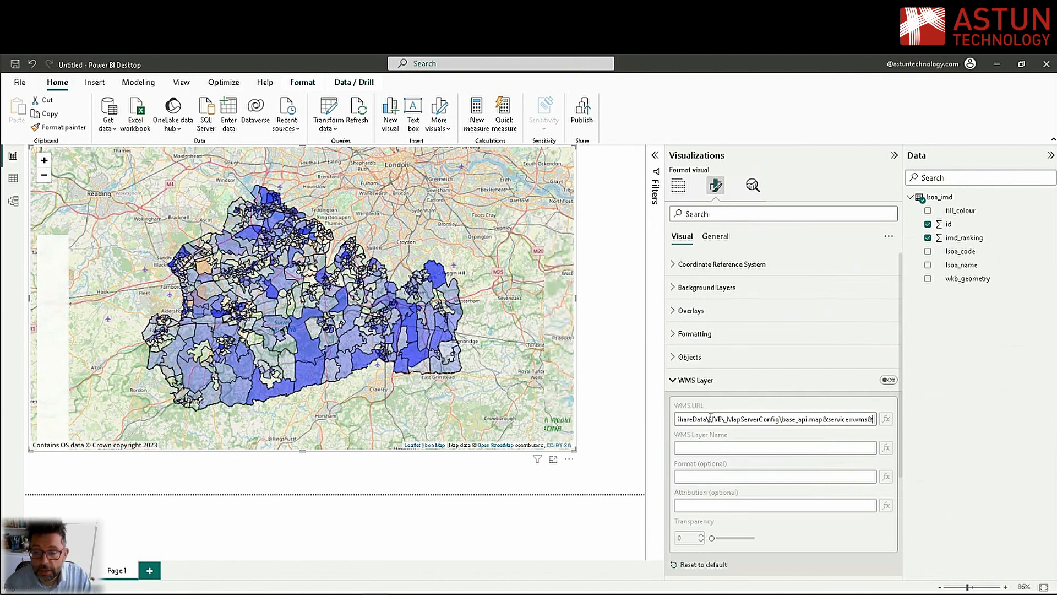
Set the WMS layer name to surrey_mask,surrey, turn the WMS layer on and collapse its settings
{"action": "left_click", "coordinate": [697, 448]}
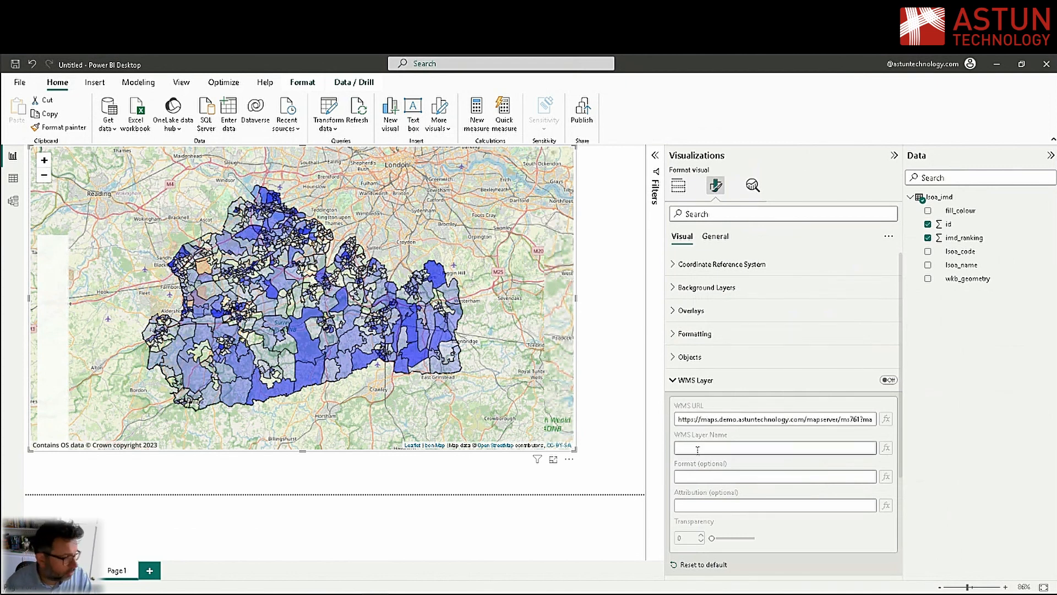
{"action": "type", "text": "surrey"}
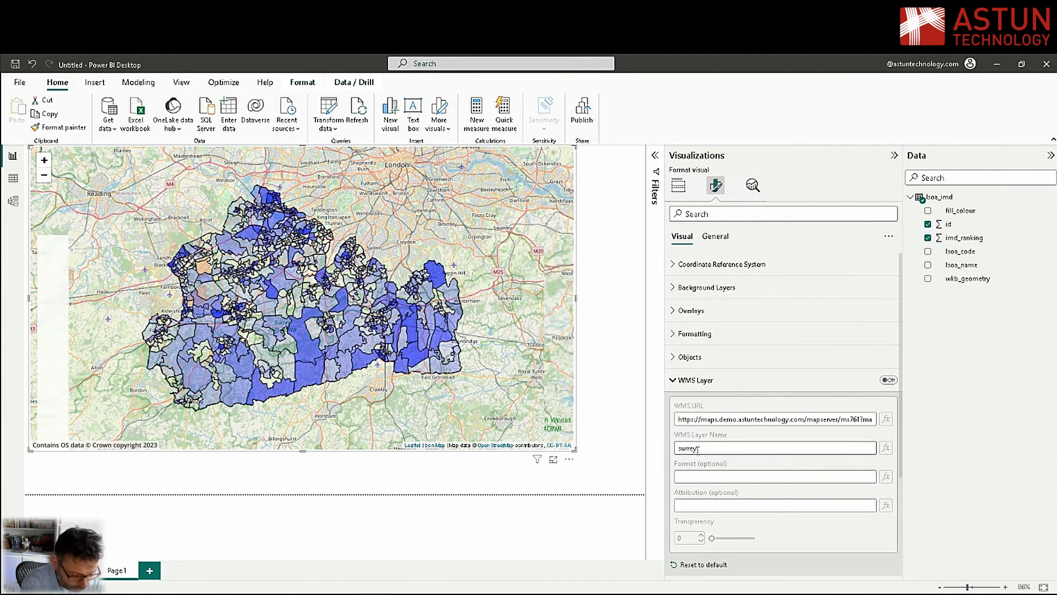
{"action": "type", "text": "_mask"}
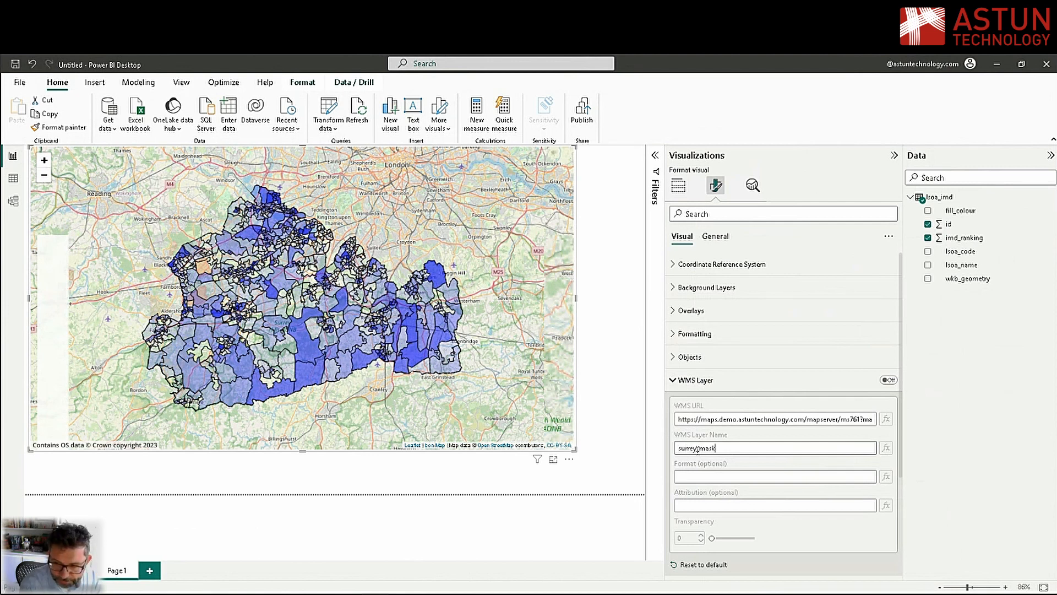
{"action": "type", "text": ",surrey"}
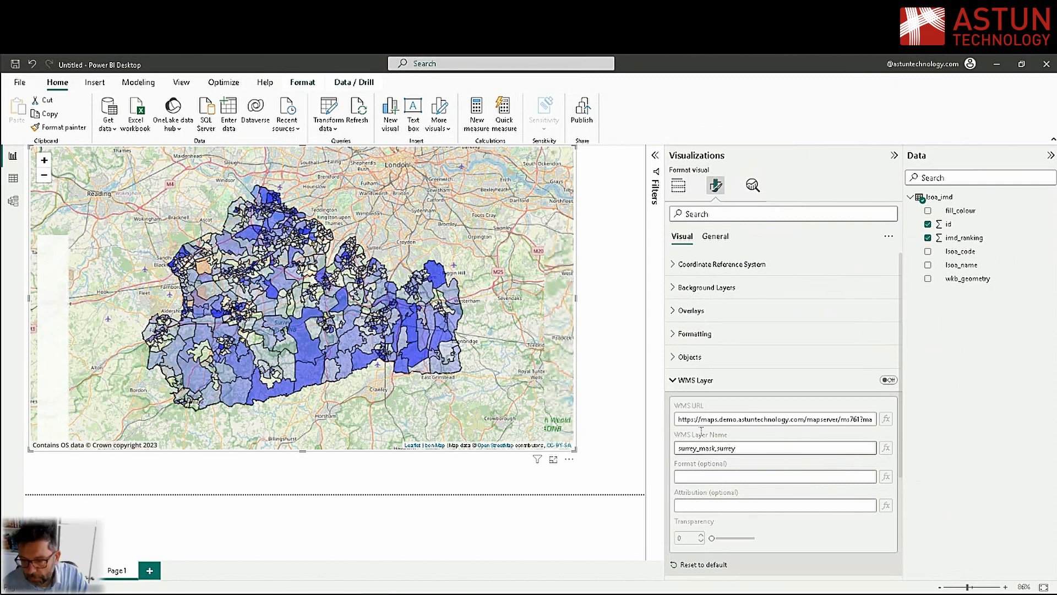
{"action": "left_click", "coordinate": [888, 381]}
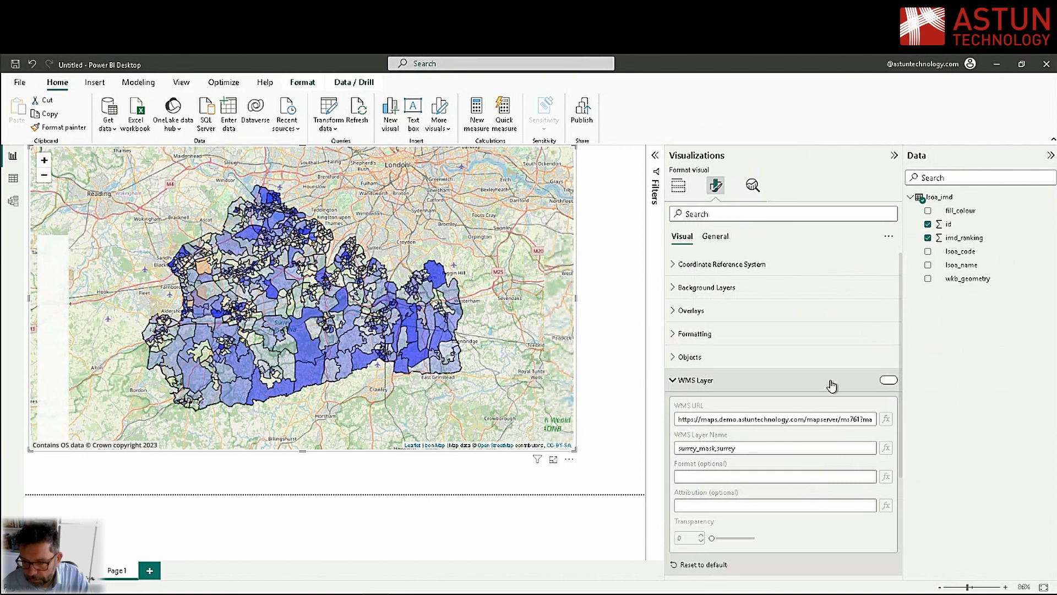
{"action": "left_click", "coordinate": [687, 385]}
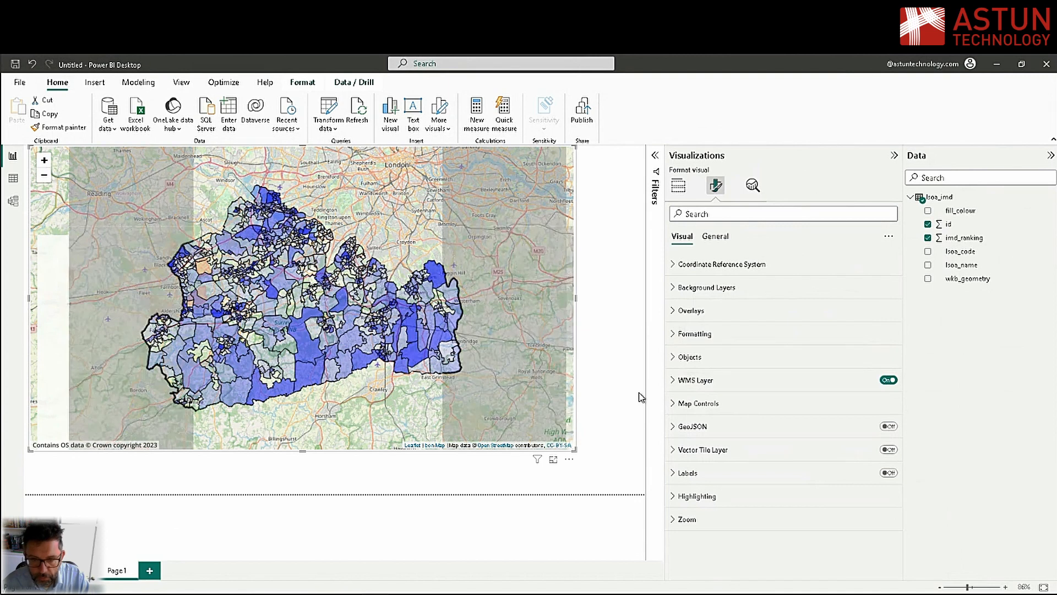